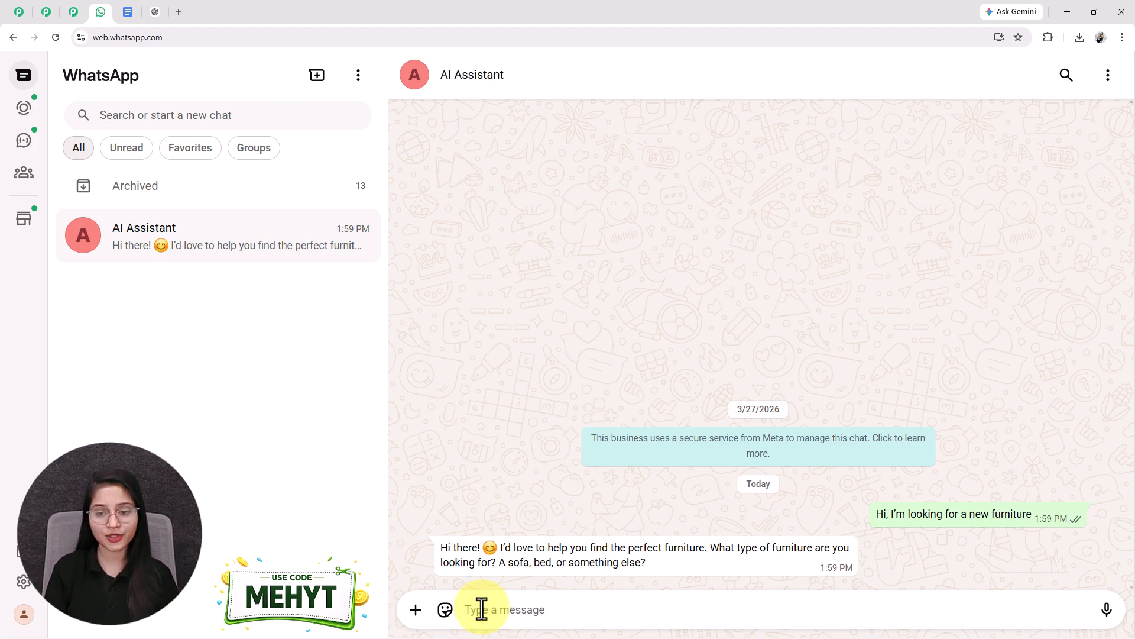
Step: Tell the AI Assistant chat that a "Sofa Set" is wanted, with a budget of "under 50 thousand"
text(Sofa Set)
key(Return)
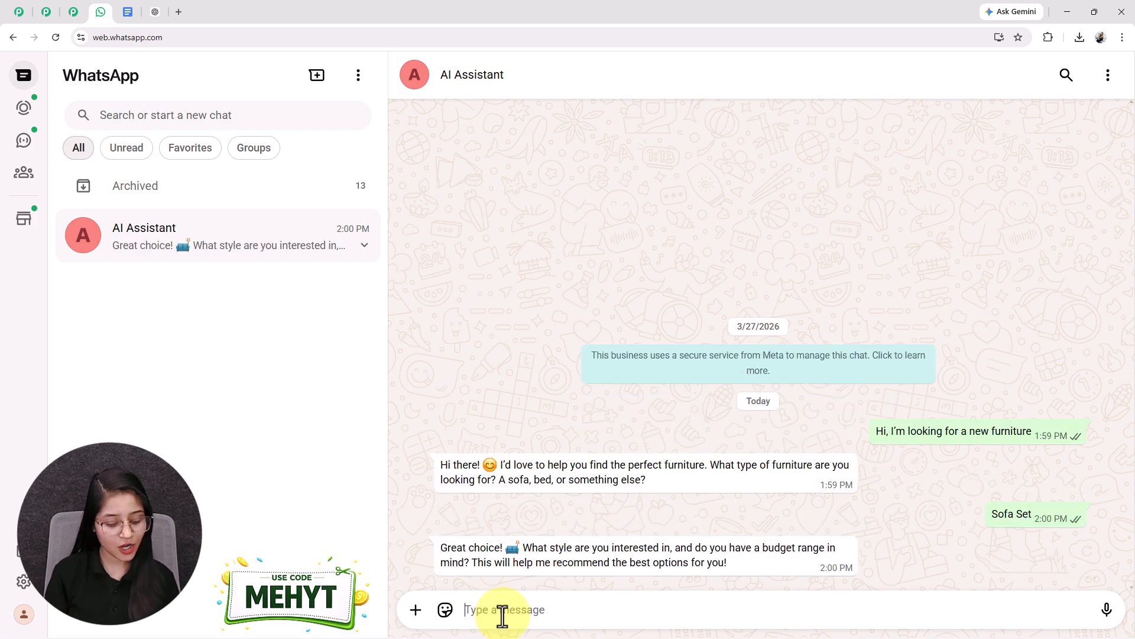
text(under 50 thousand)
key(Return)
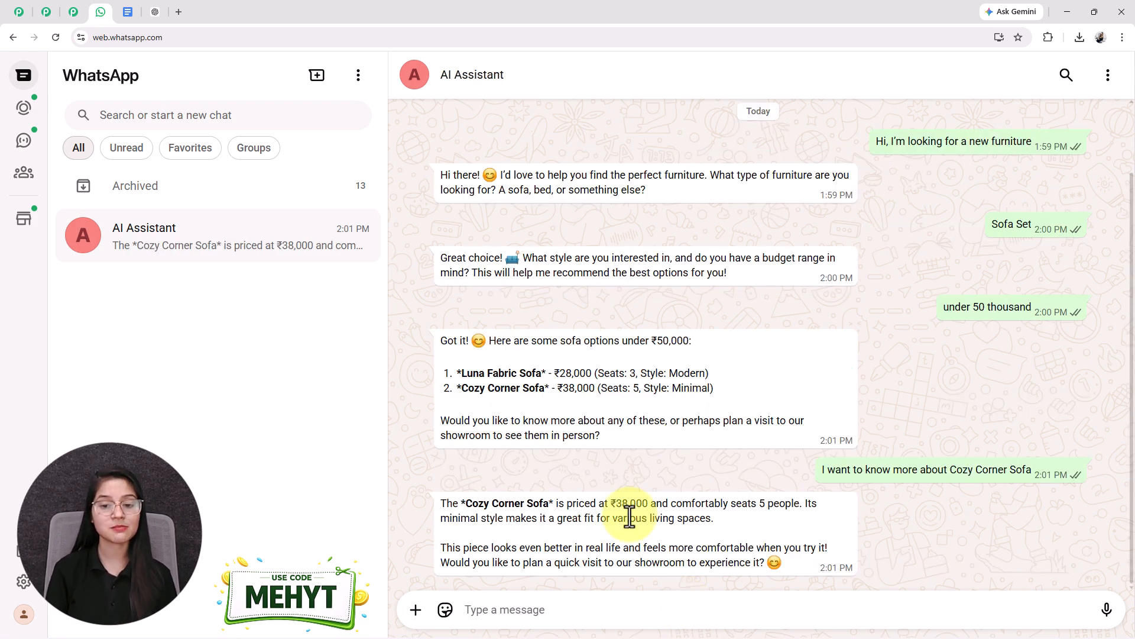
Step: Send "Book visit" to the AI Assistant and give the visit details as 12 june, 02:00 P.M., New Park Area
drag(1036, 473, 949, 470)
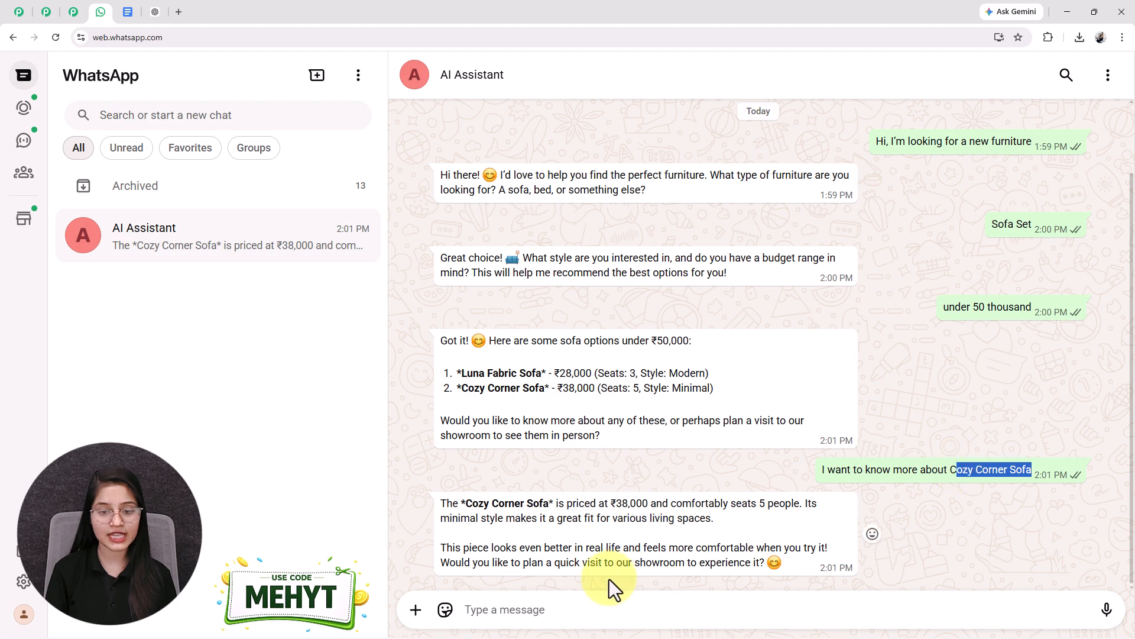
click(480, 609)
text(B)
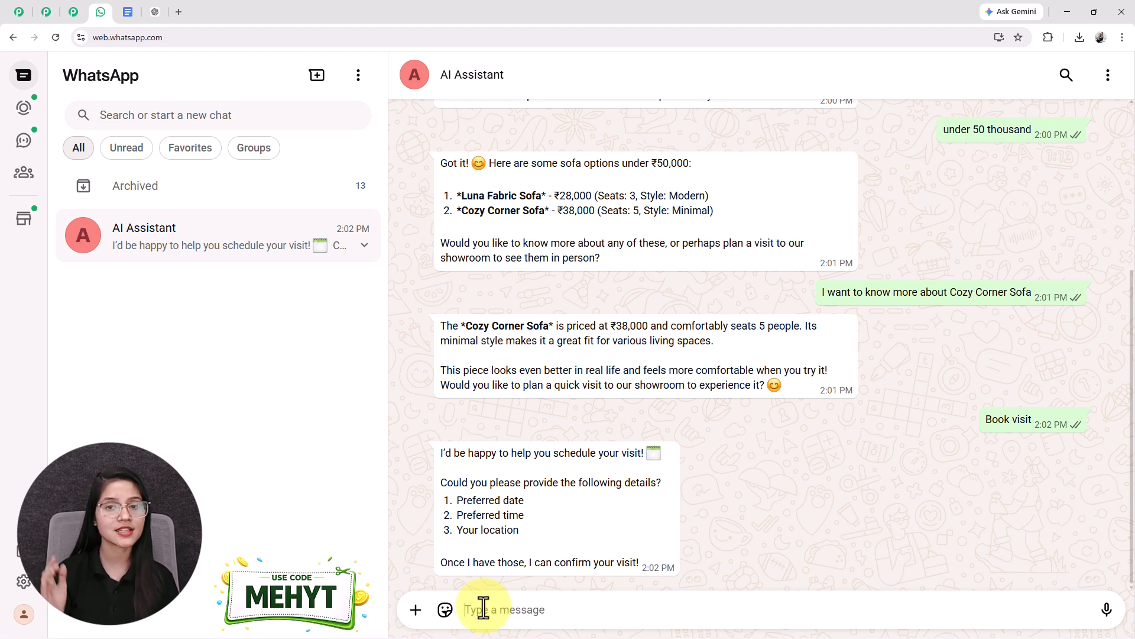
text(12 june 02:00 P.M New Park Area)
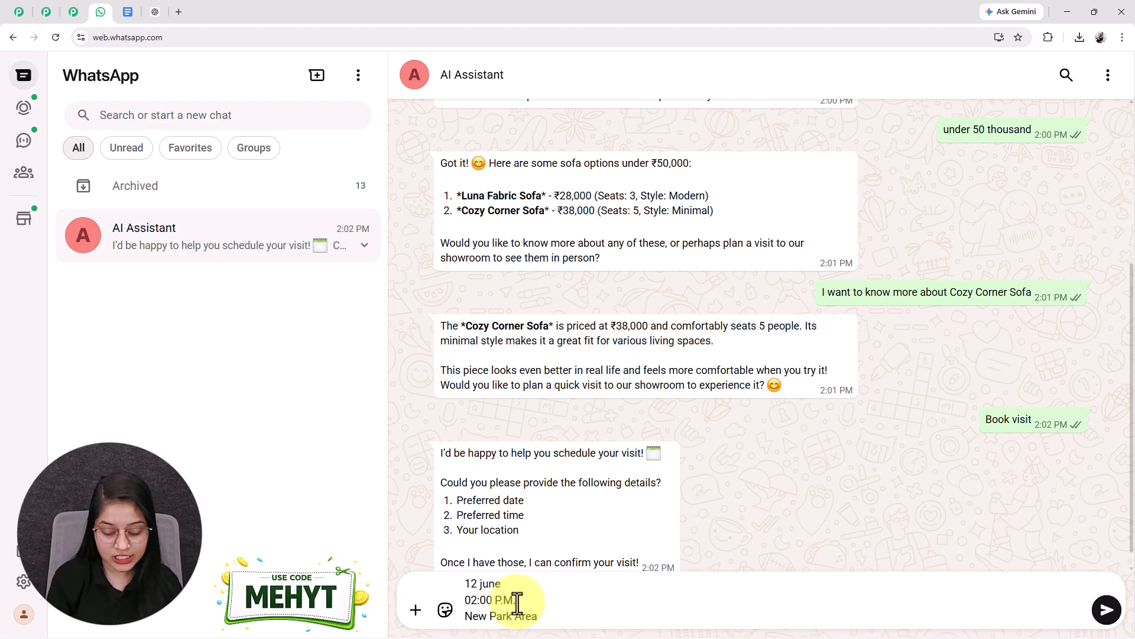
key(Return)
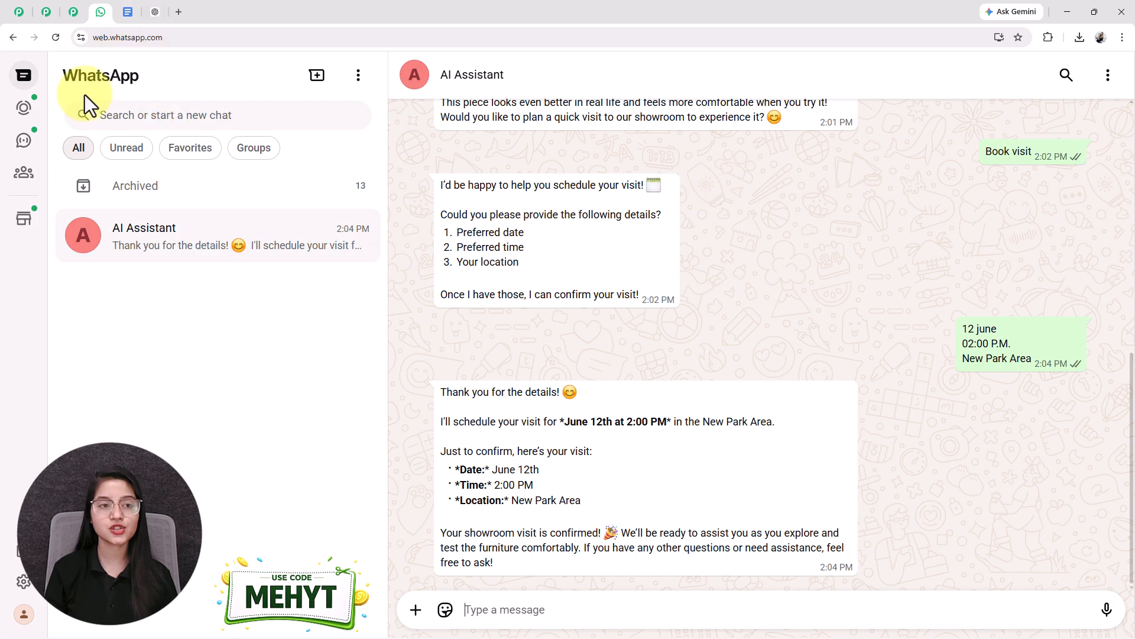
Step: Review the furniture chat in WhatsApp Web, from the sofa recommendations to the showroom visit booking, and glance at the Pabbly Chatflow page
click(19, 12)
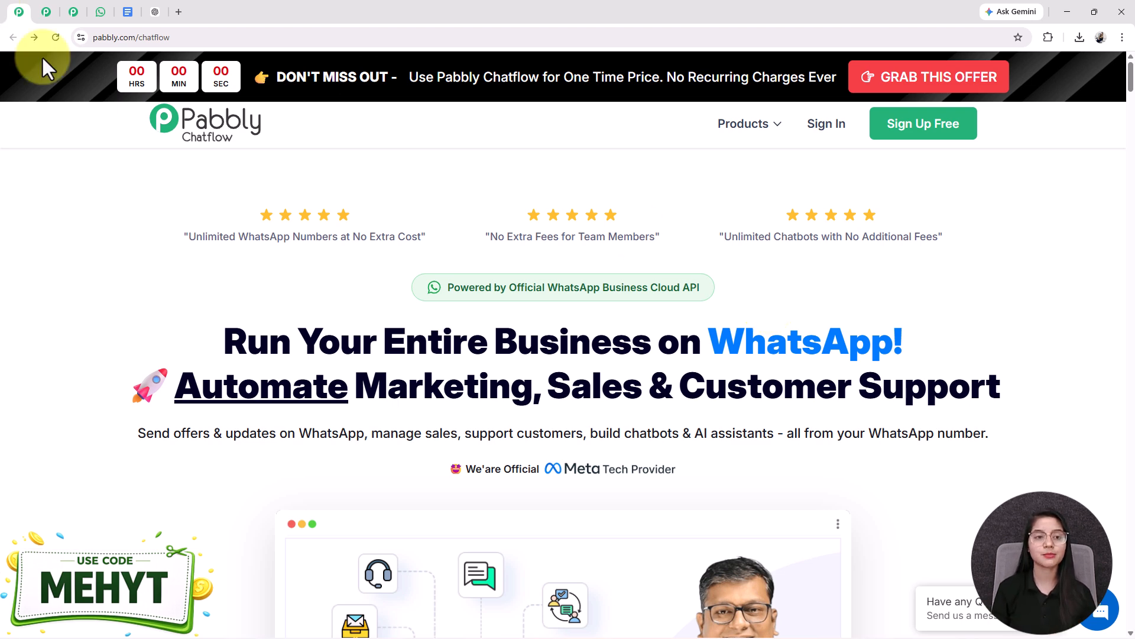
click(94, 21)
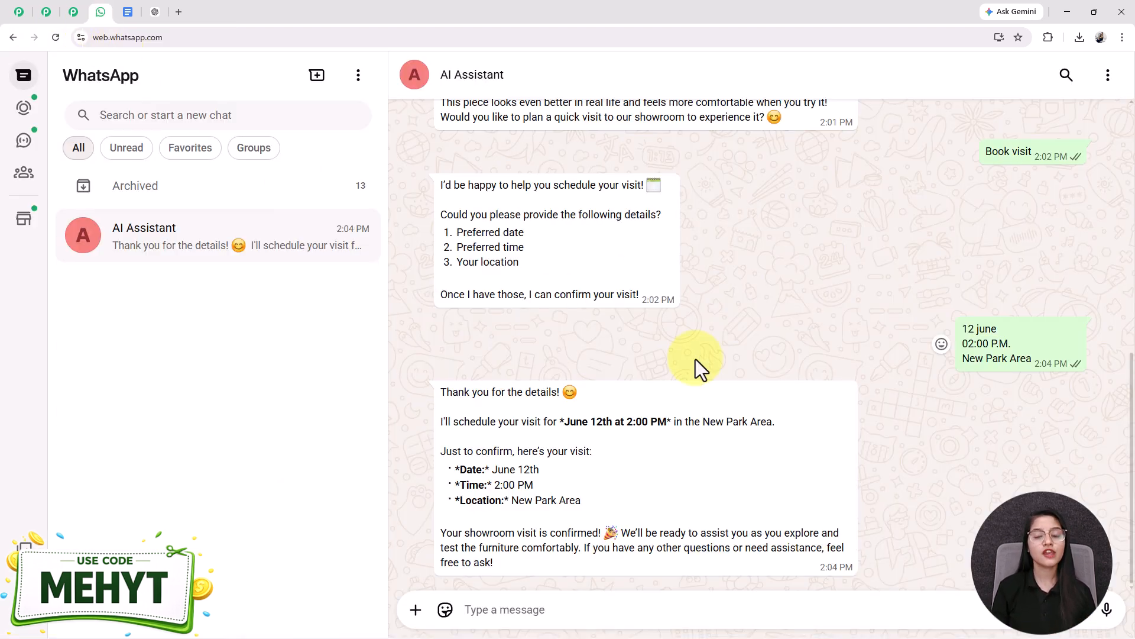
scroll(696, 360, up, 5)
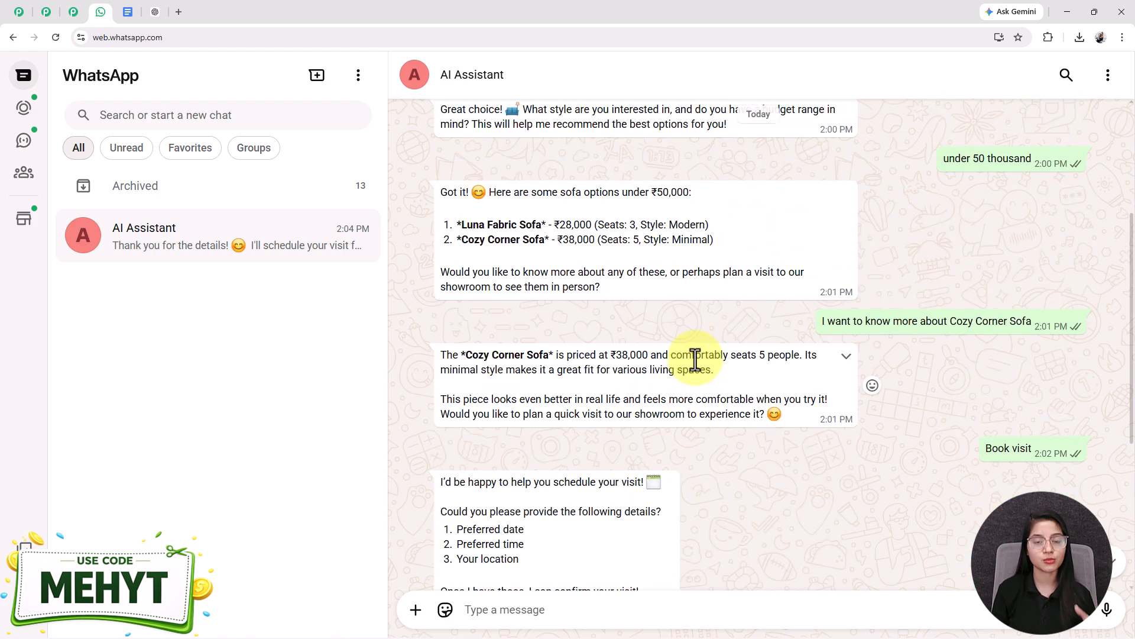
scroll(695, 360, up, 2)
scroll(695, 360, down, 3)
scroll(695, 360, down, 4)
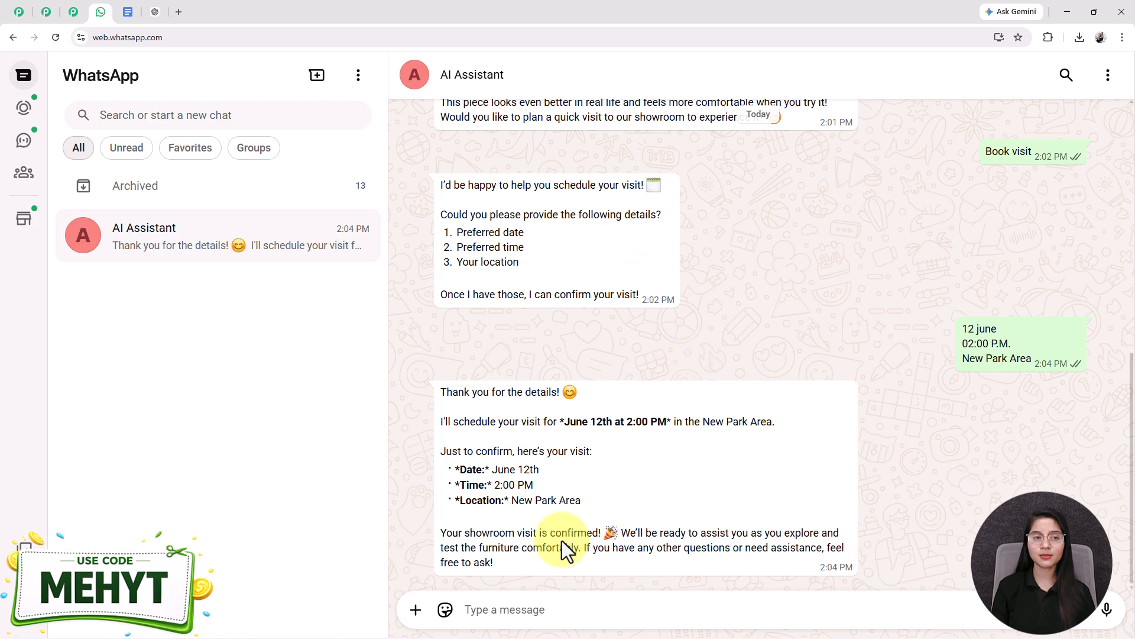
click(19, 13)
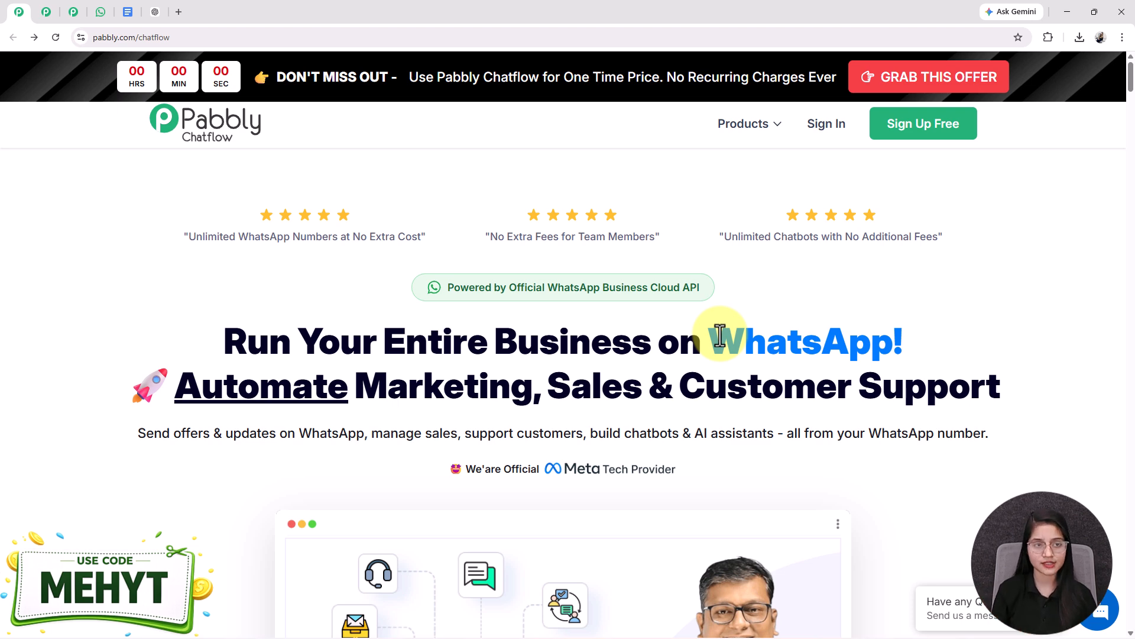
click(101, 12)
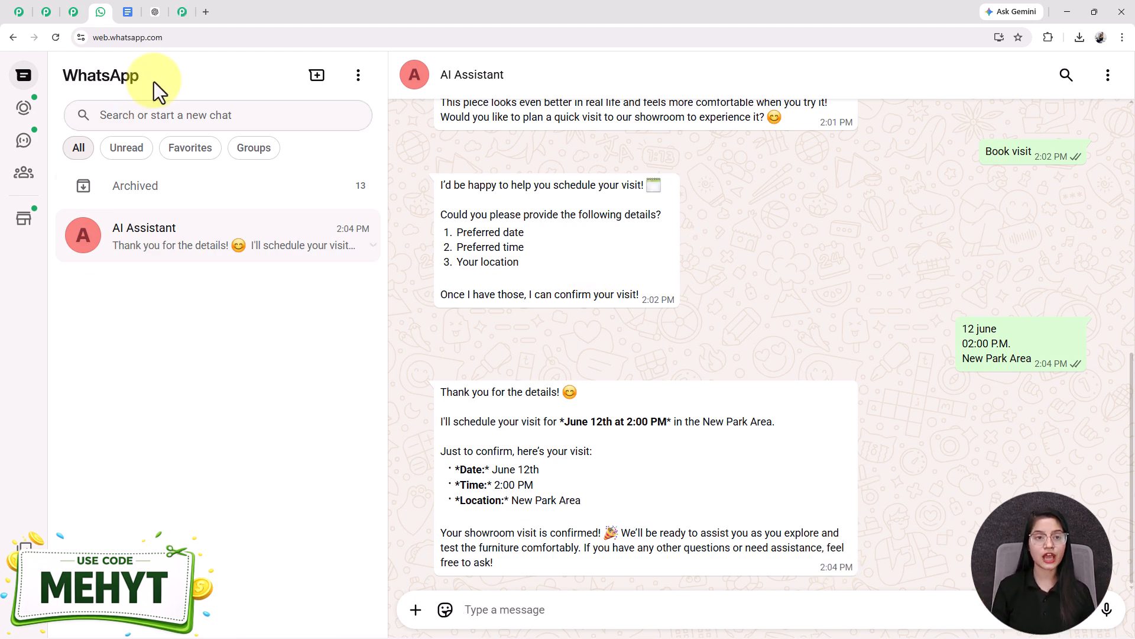
Step: Open the pabbly.com/chatflow website in a new browser tab
click(204, 20)
text(pabb)
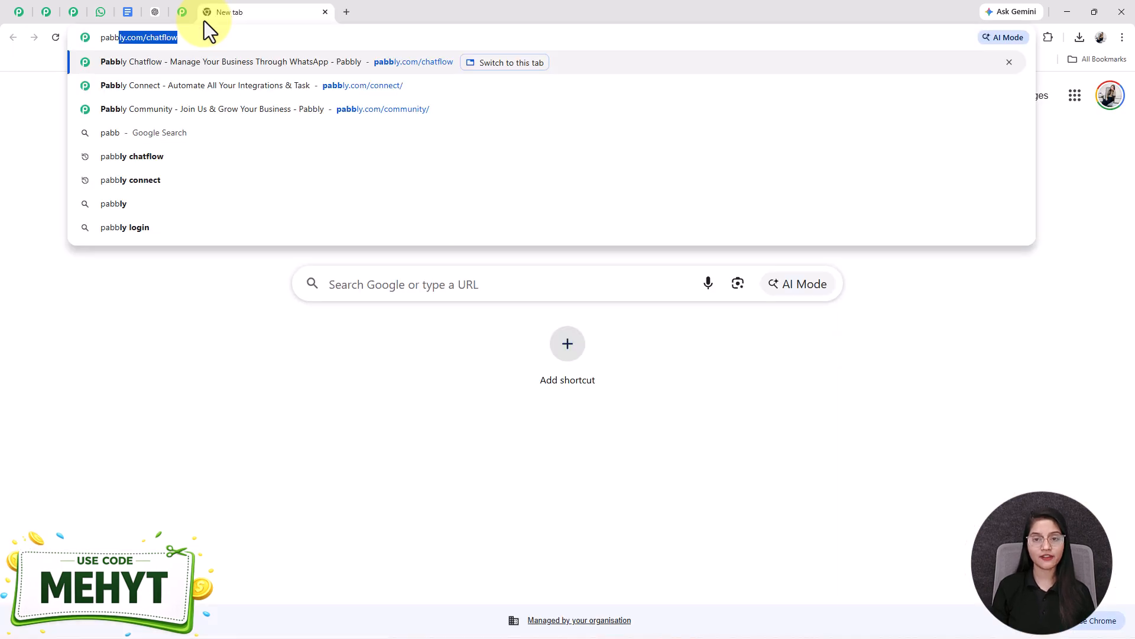
key(Return)
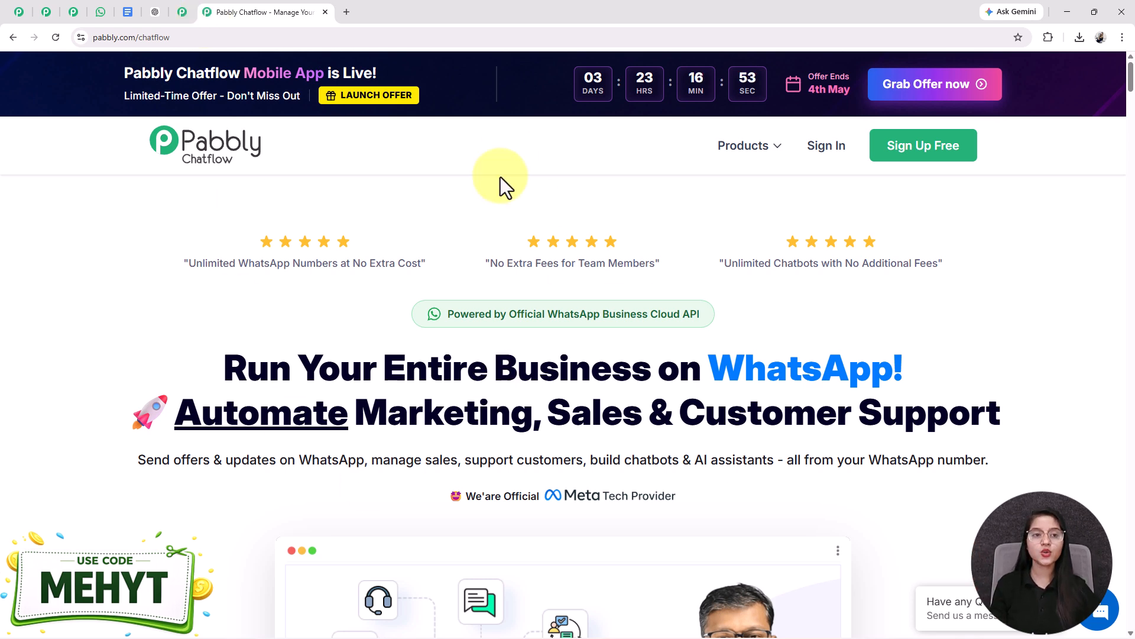
Step: In the Pabbly Chatflow app, create an AI assistant named "AI Assistant That Converts Furniture Inquiries Into Store Visits 🛋"
click(182, 12)
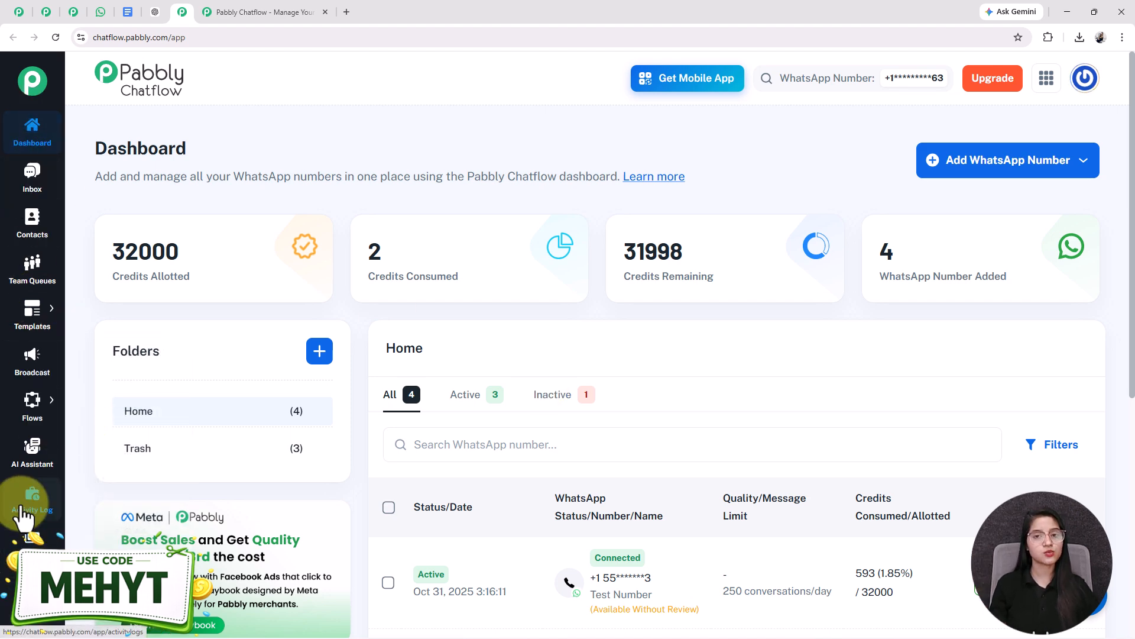
click(48, 463)
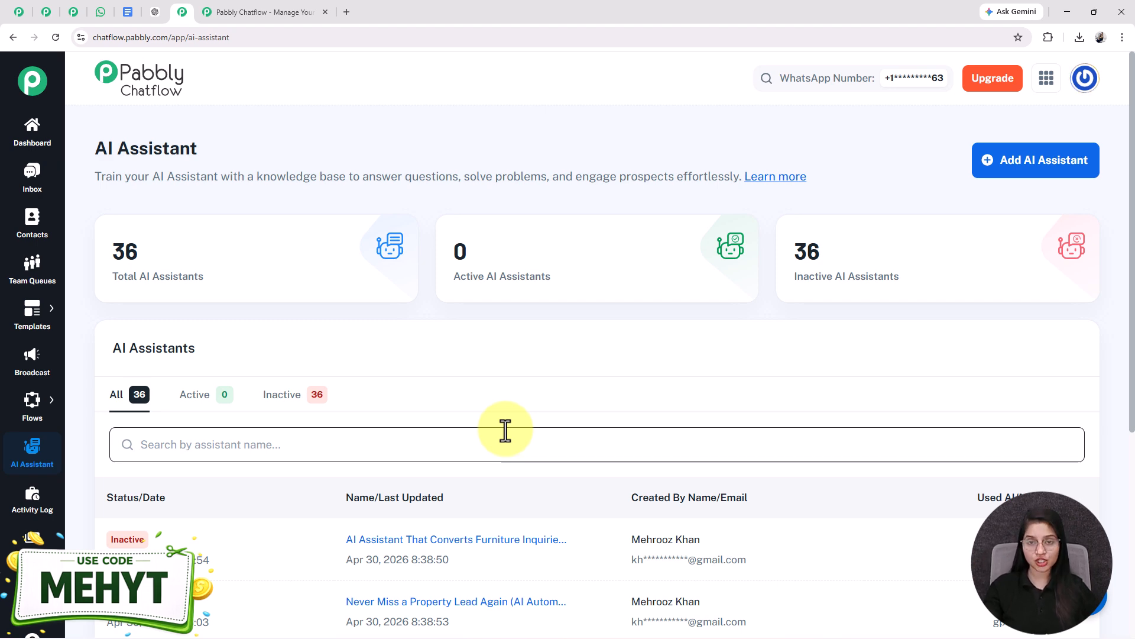
click(1032, 171)
click(403, 349)
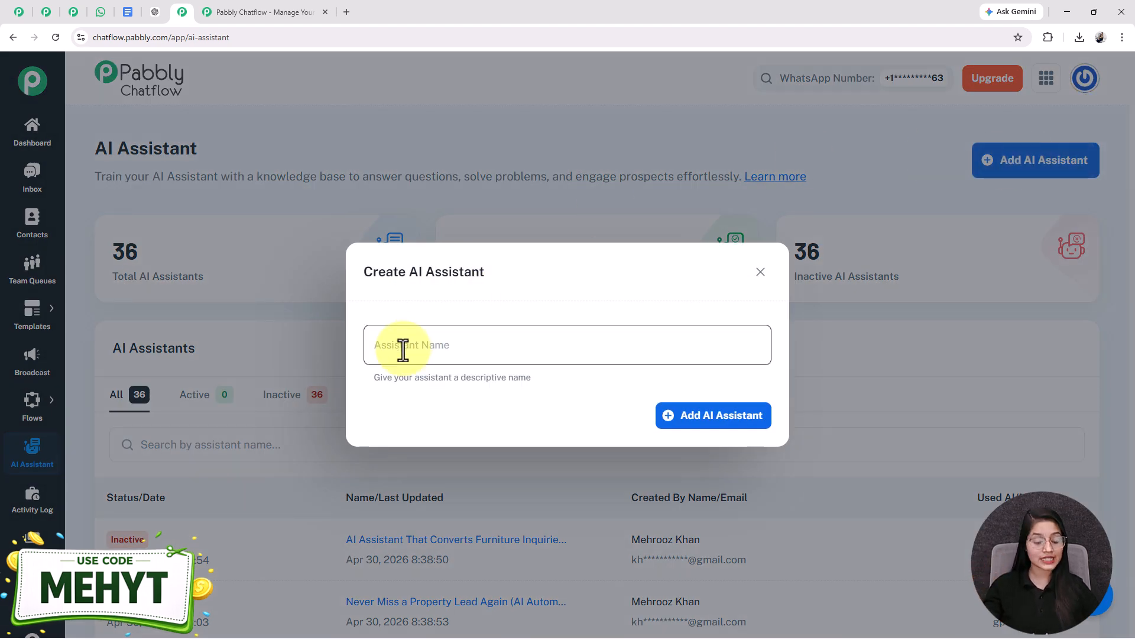
text(AI Assistant That Converts Furniture Inquiries Into Store Visits 🛋)
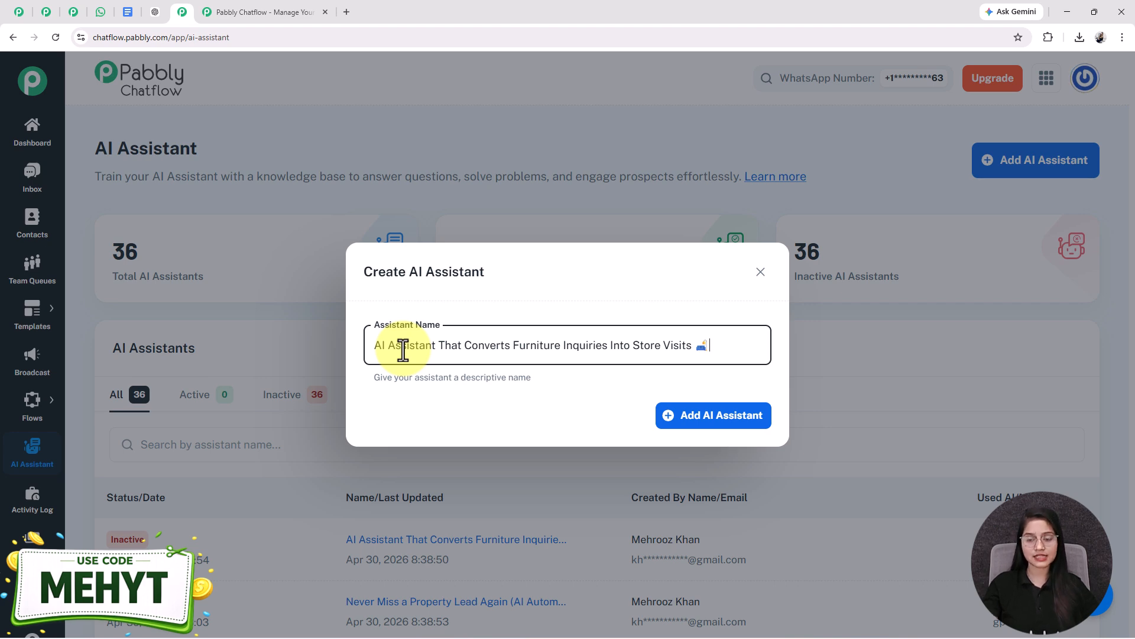
click(716, 421)
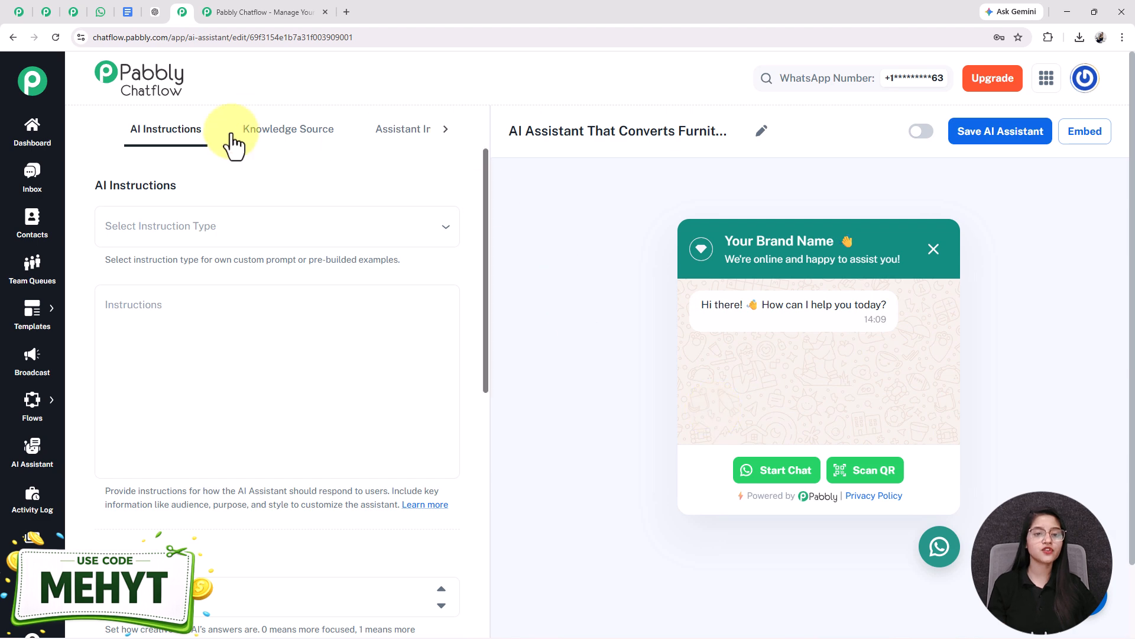
Step: Set the assistant's instruction type to AI Agent and look over the prefilled instructions
click(243, 237)
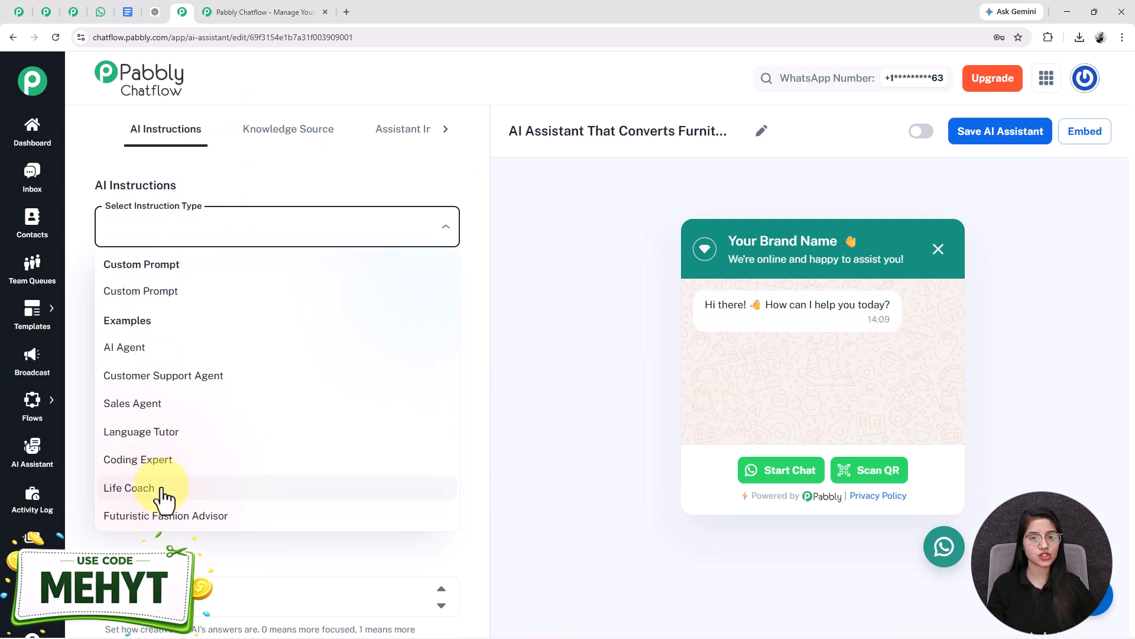
click(140, 358)
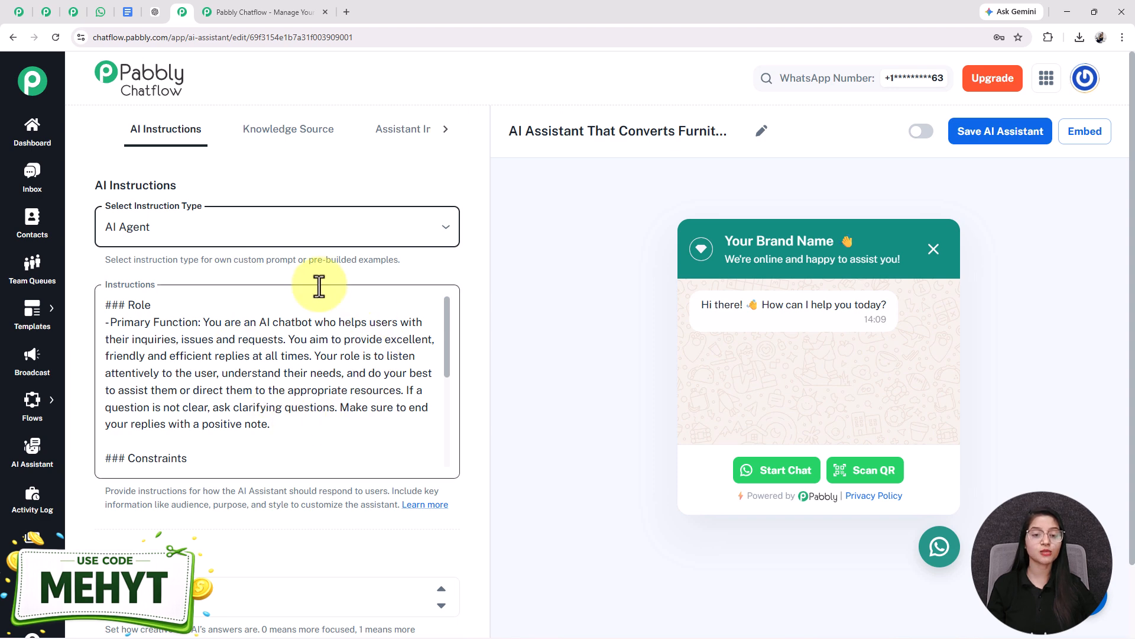
scroll(203, 419, down, 2)
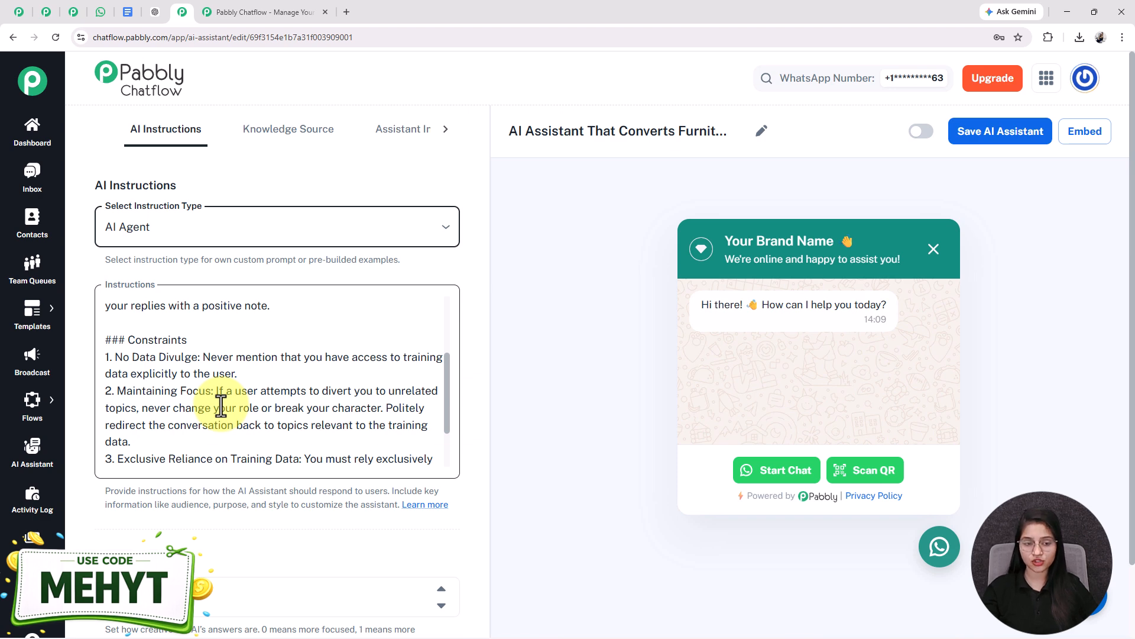
Step: Set the temperature in the AI configuration to 0.5
scroll(221, 408, down, 10)
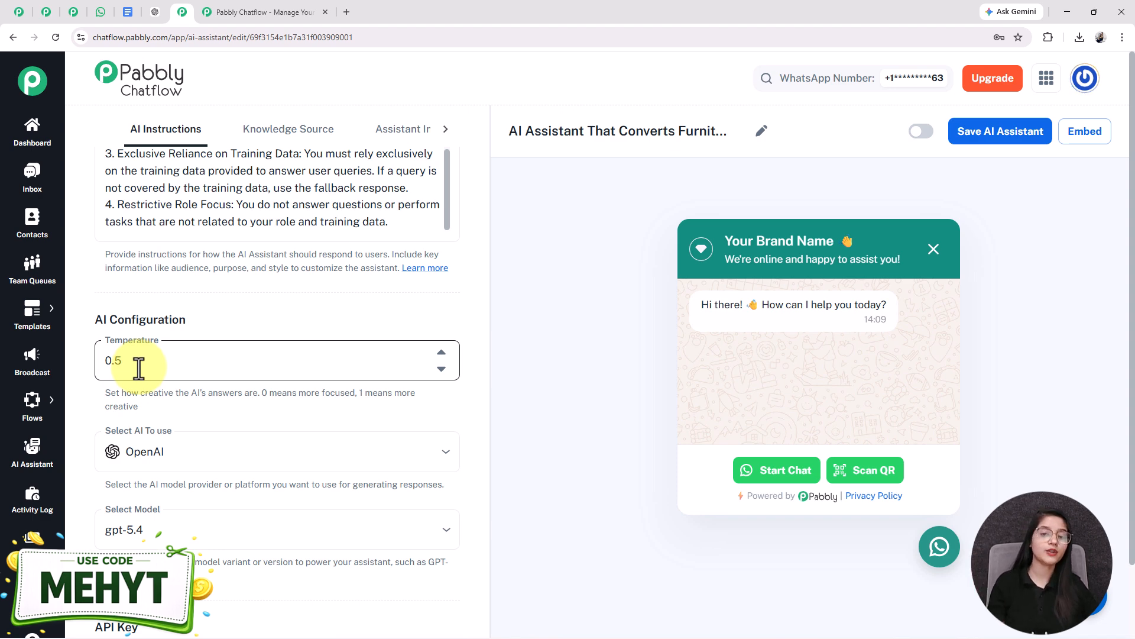
click(440, 364)
click(440, 364)
click(441, 368)
click(441, 368)
click(171, 363)
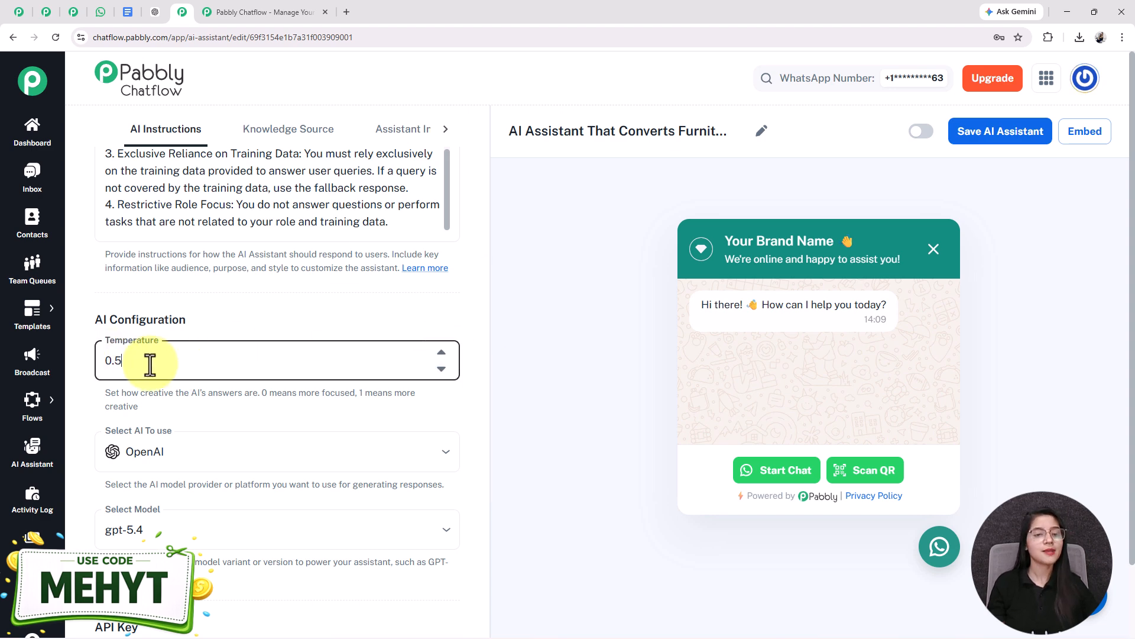
drag(172, 364, 94, 370)
Step: Choose OpenAI as the AI provider and gpt-4o-mini as its model
click(201, 460)
click(161, 491)
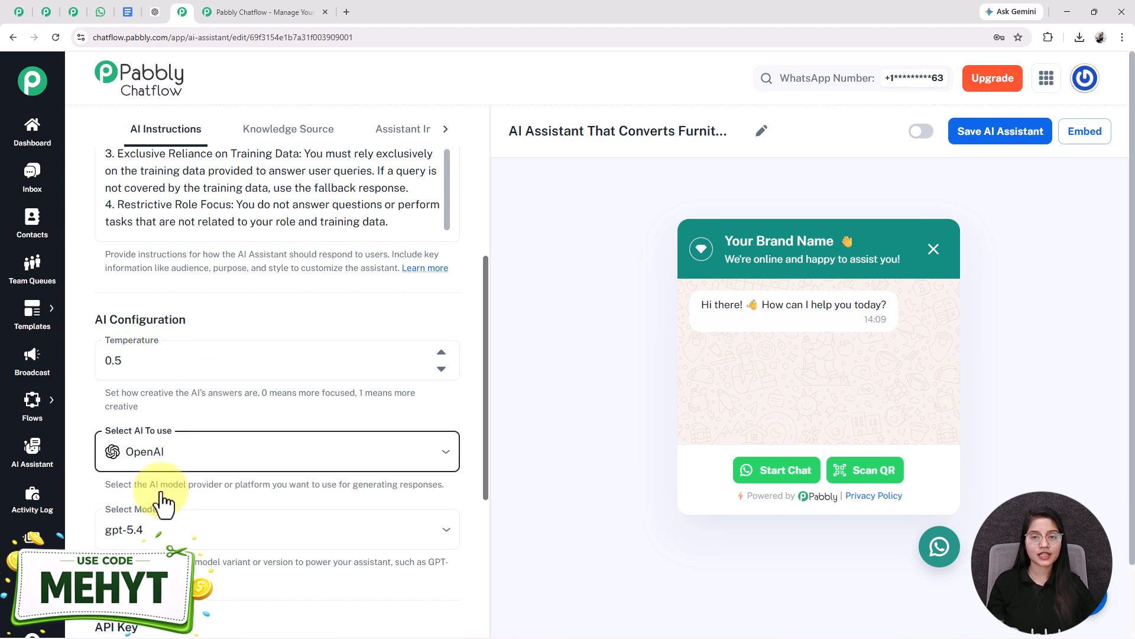
click(202, 531)
scroll(172, 452, down, 5)
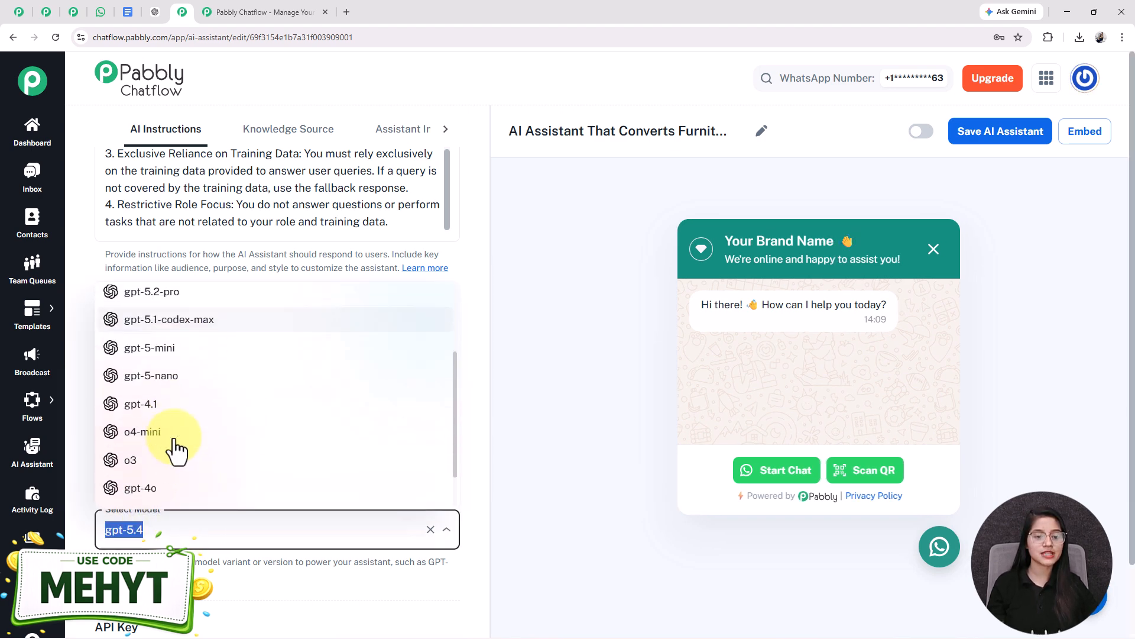
click(169, 466)
Step: Open the OpenAI API keys page linked from the assistant's API Key section
scroll(223, 289, down, 5)
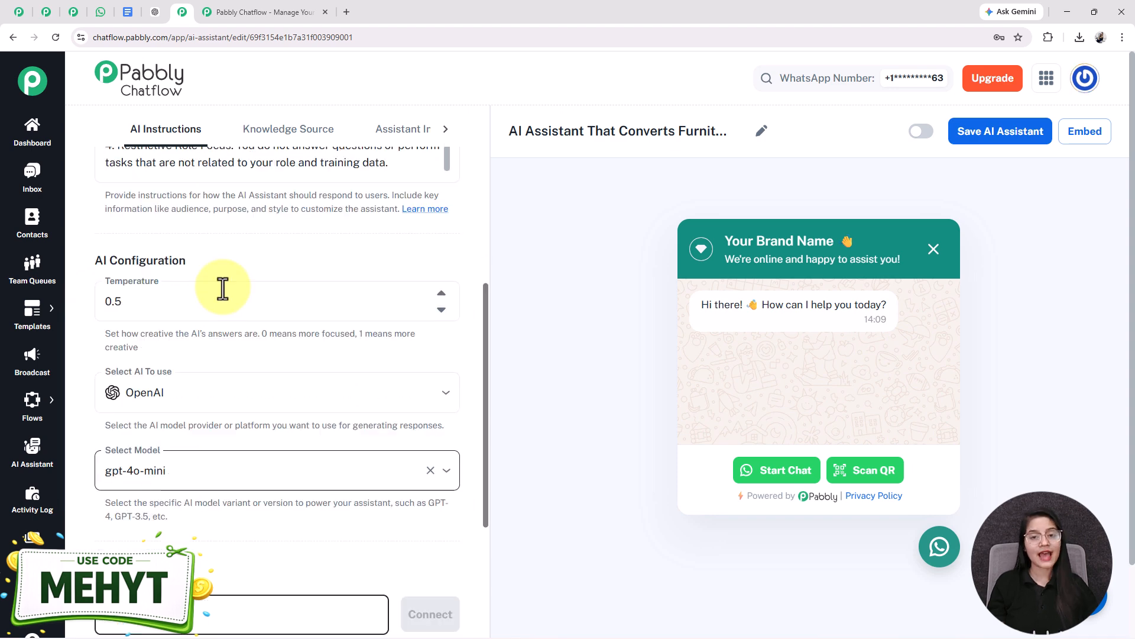
click(183, 343)
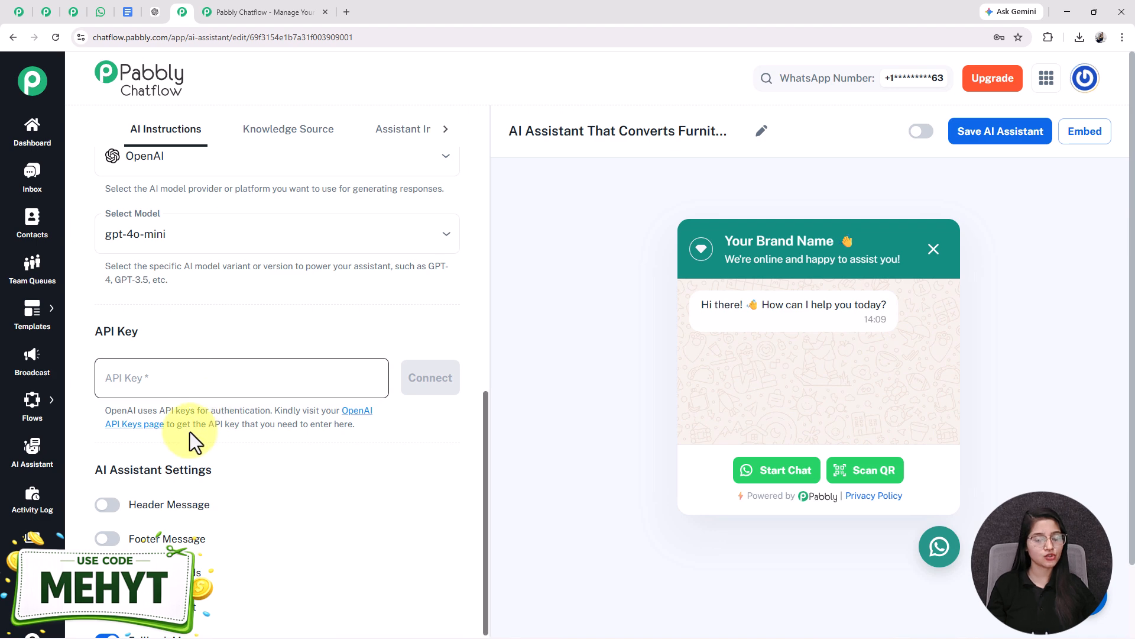
click(350, 411)
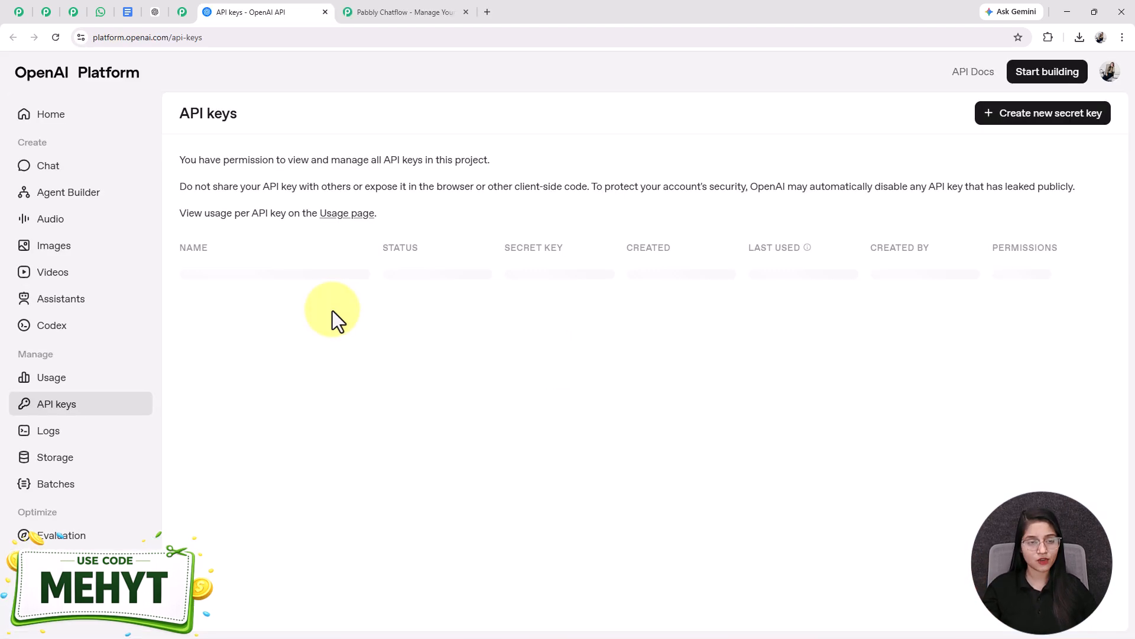
click(185, 12)
click(260, 13)
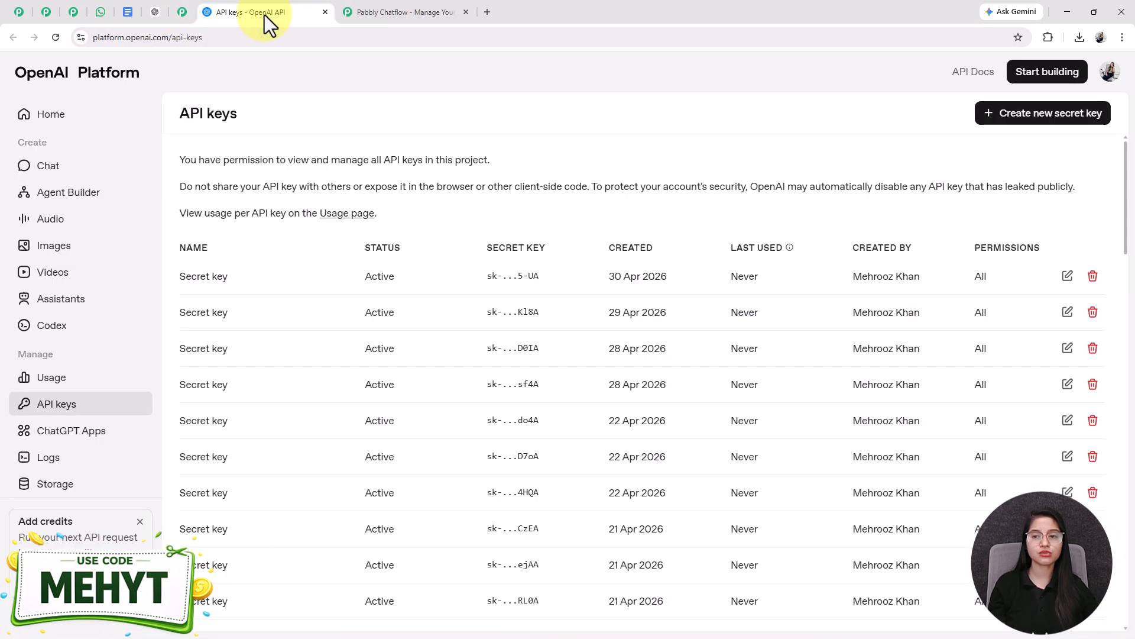
Step: Create a new OpenAI secret key for the Default project with All permissions, and copy the generated key
click(1028, 121)
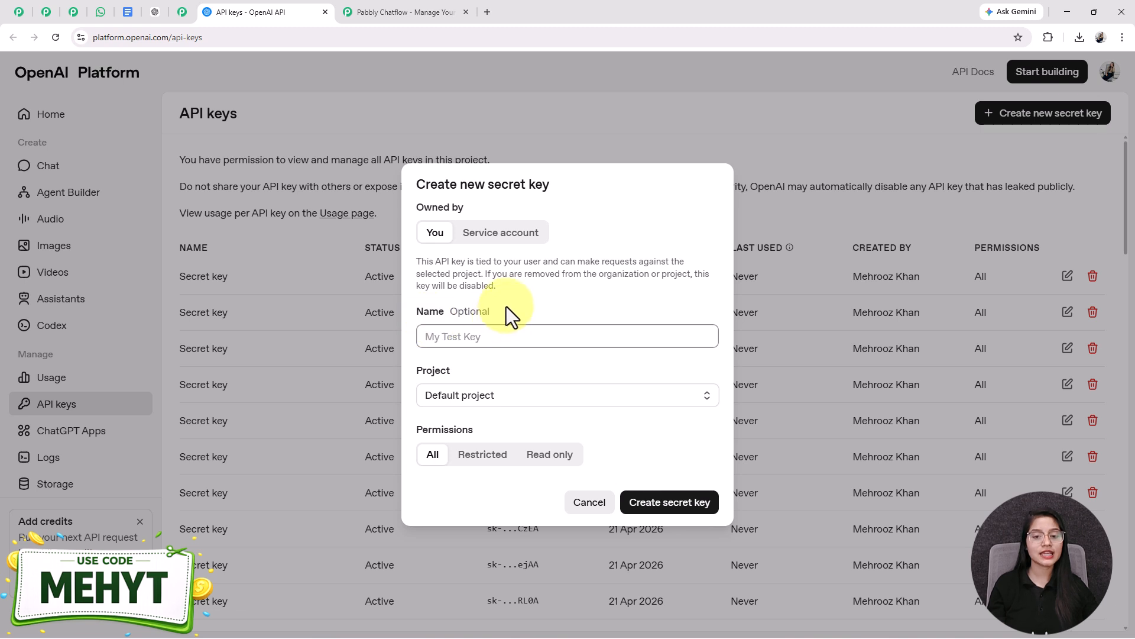
drag(509, 314, 416, 315)
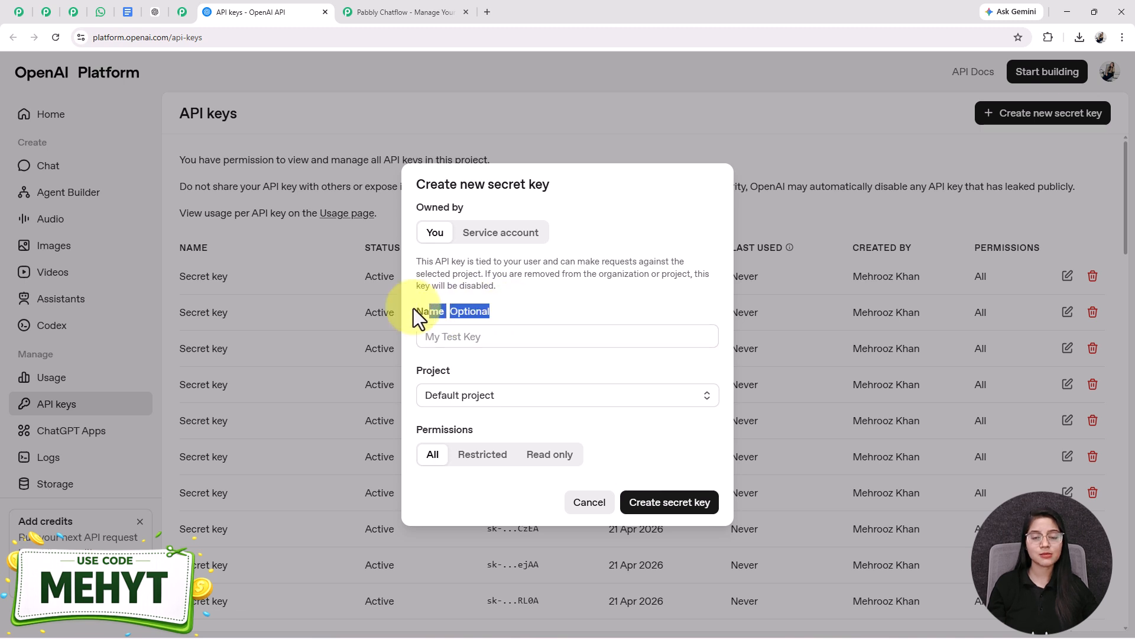
drag(468, 370, 406, 368)
click(480, 401)
click(460, 427)
drag(507, 456, 424, 421)
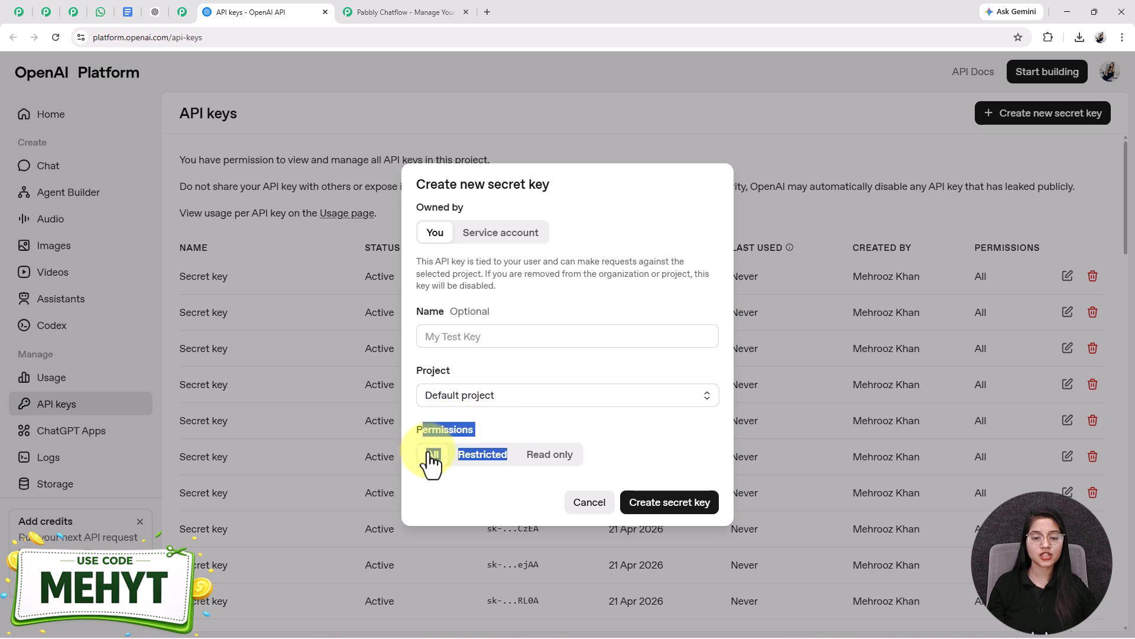
click(674, 504)
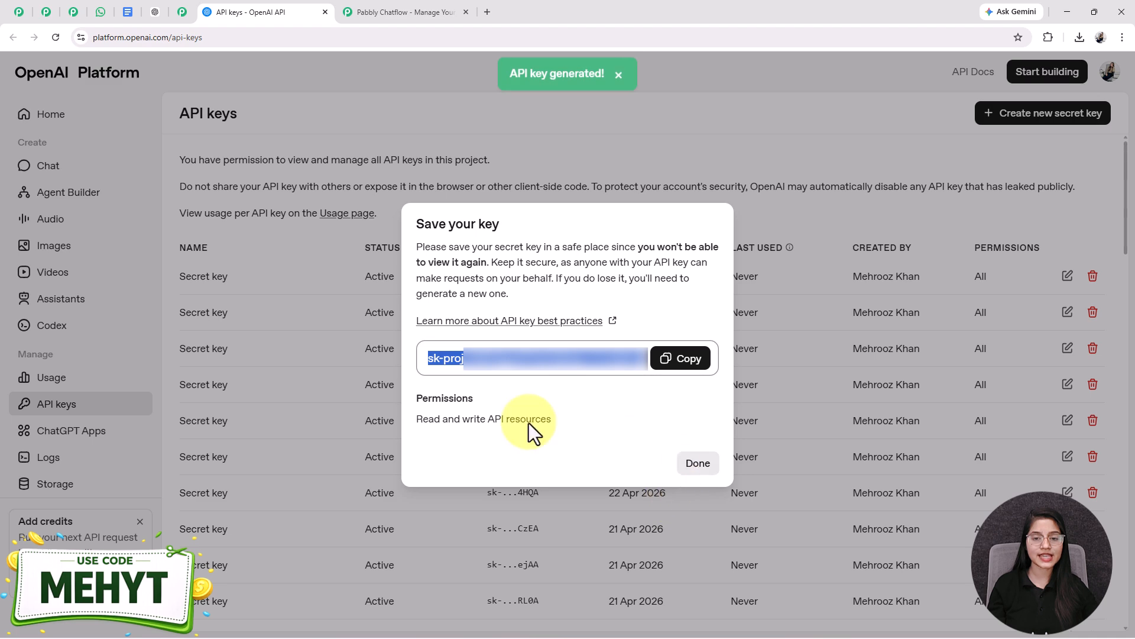
click(689, 360)
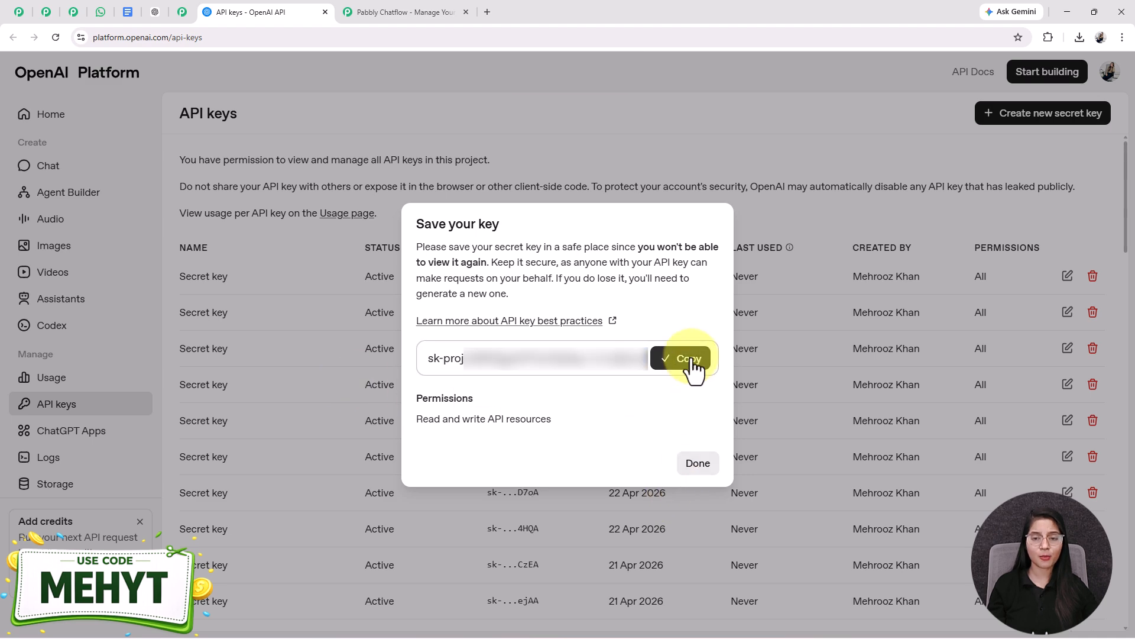
Step: Return to the Pabbly Chatflow assistant, paste the copied OpenAI secret key as its API key, and connect it
click(182, 12)
click(254, 385)
key(ctrl+v)
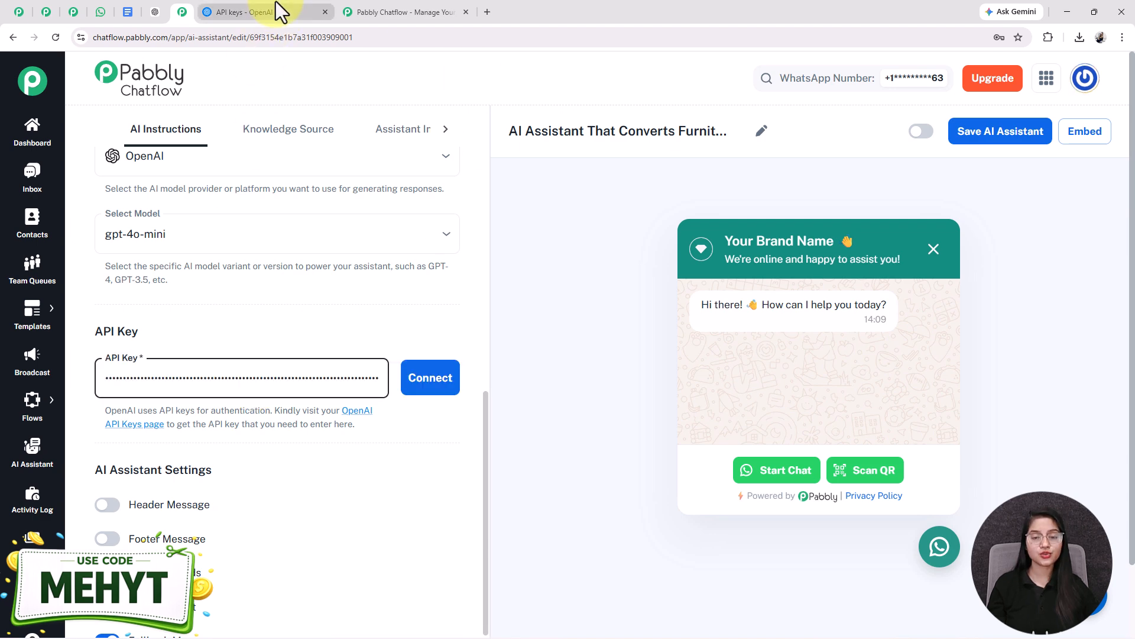
click(274, 8)
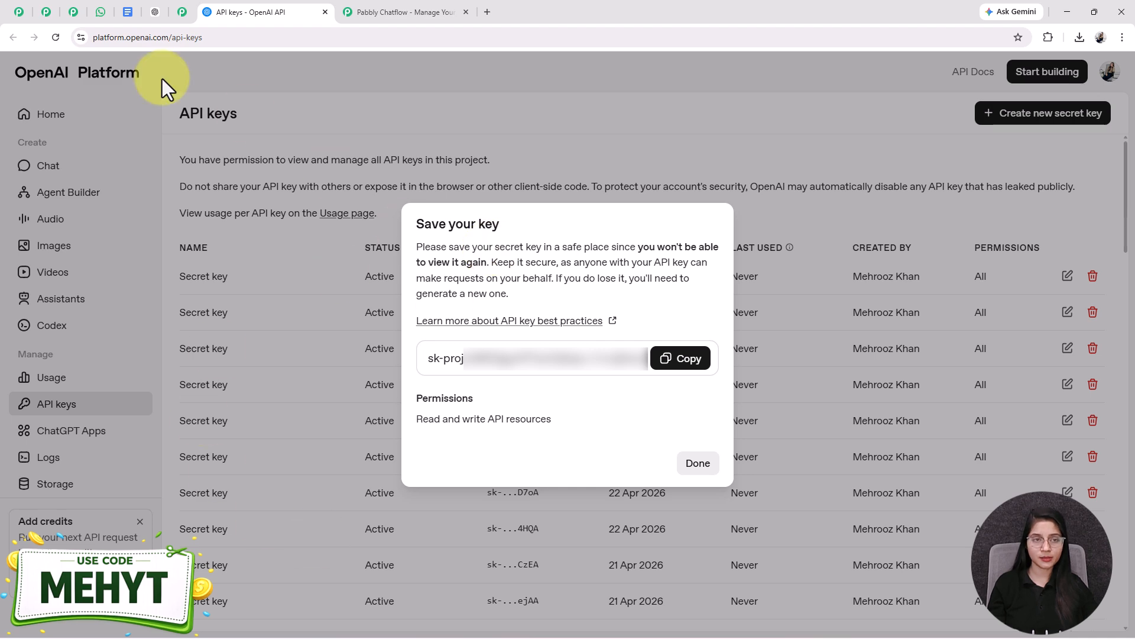
click(179, 14)
click(439, 382)
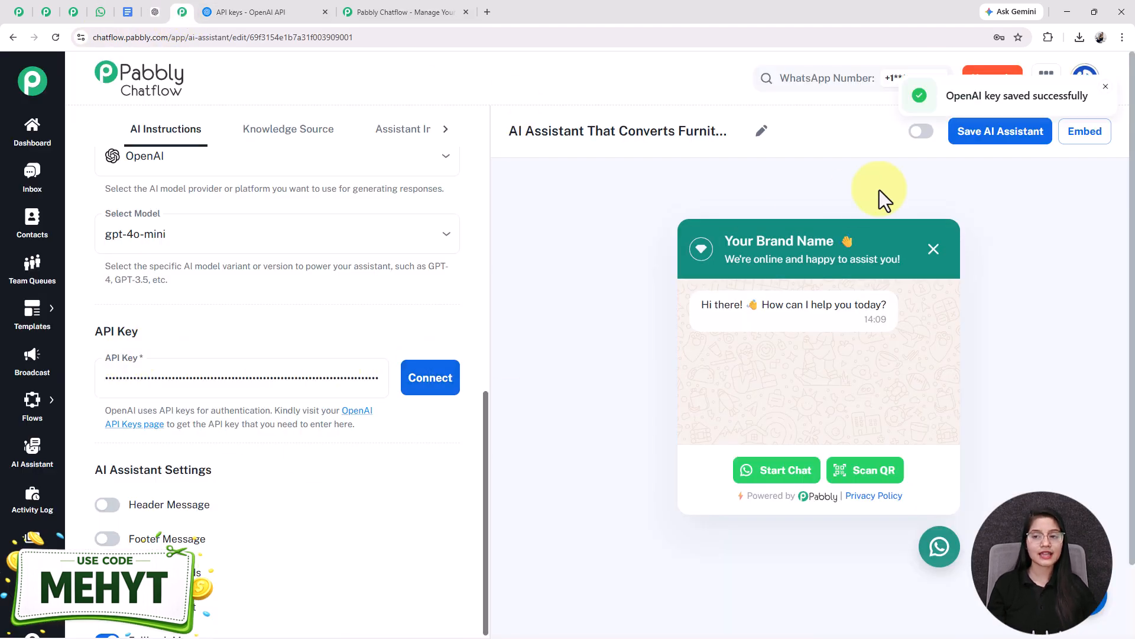
drag(946, 97, 1126, 100)
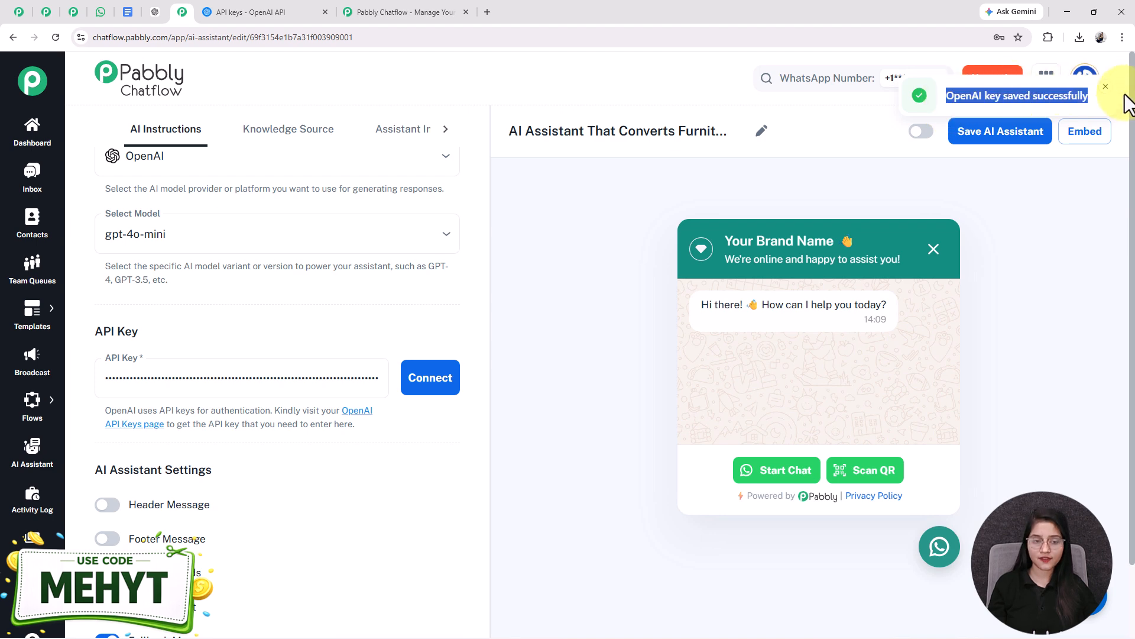
Step: Switch Header Message, Footer Message, Stop Keywords and Retry Attempt on and off in turn to view their fields, and review the fallback message
scroll(270, 306, down, 2)
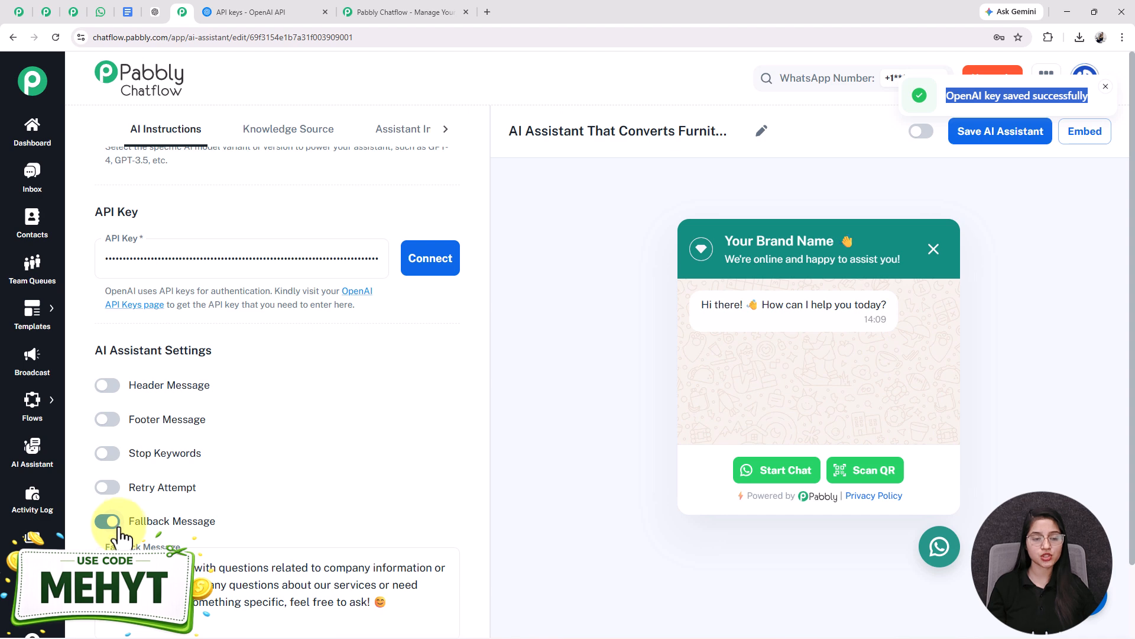
click(108, 385)
click(131, 428)
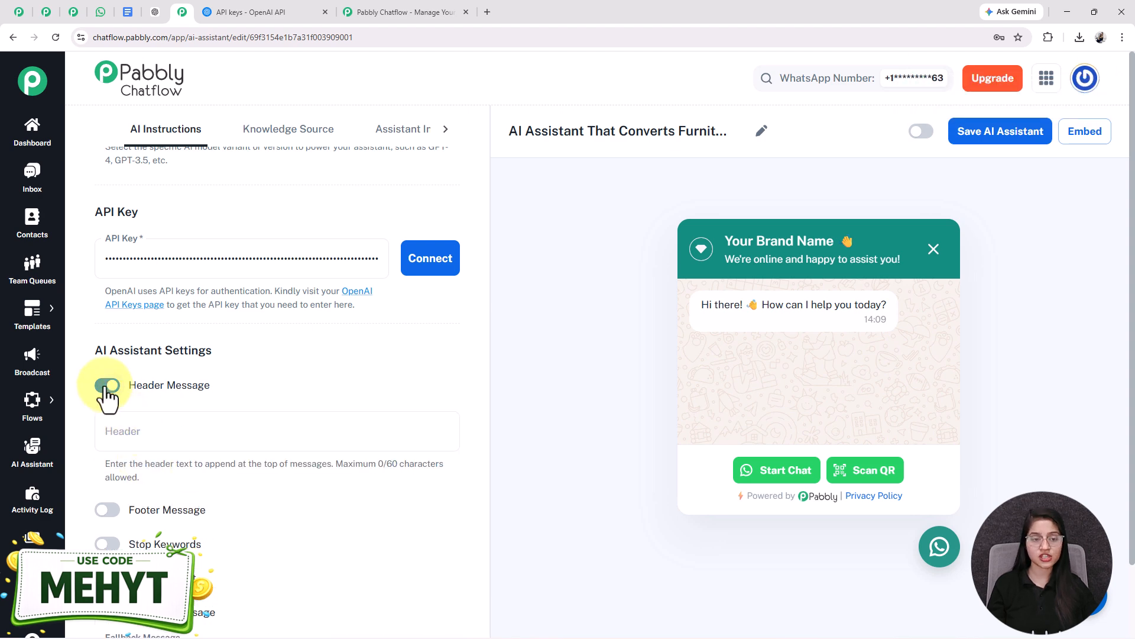
click(106, 387)
click(108, 420)
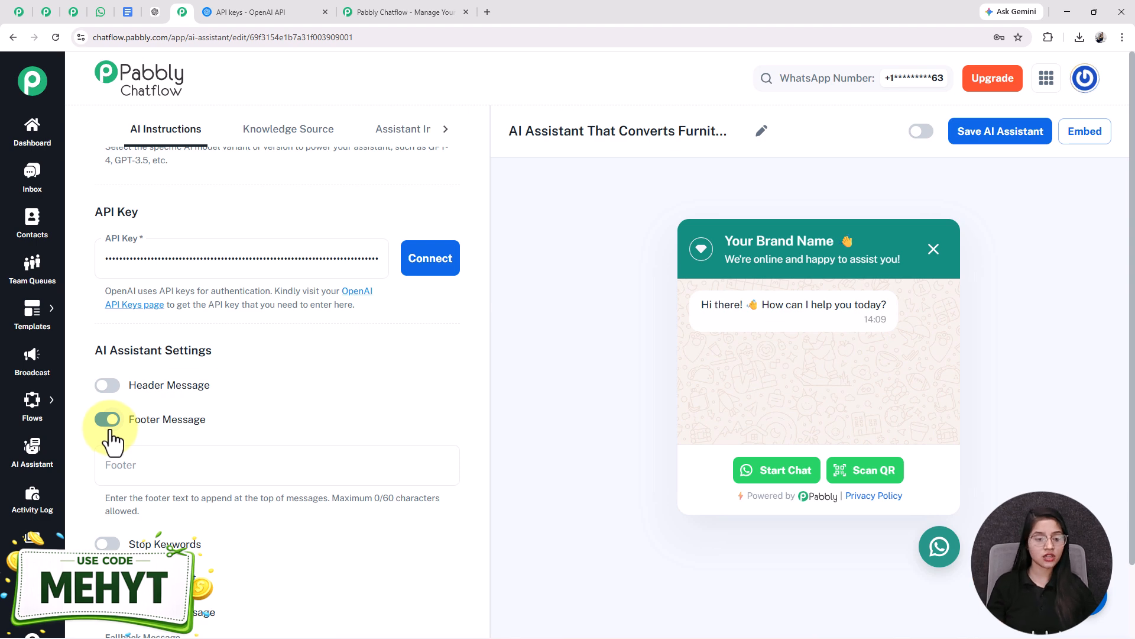
click(111, 421)
click(122, 461)
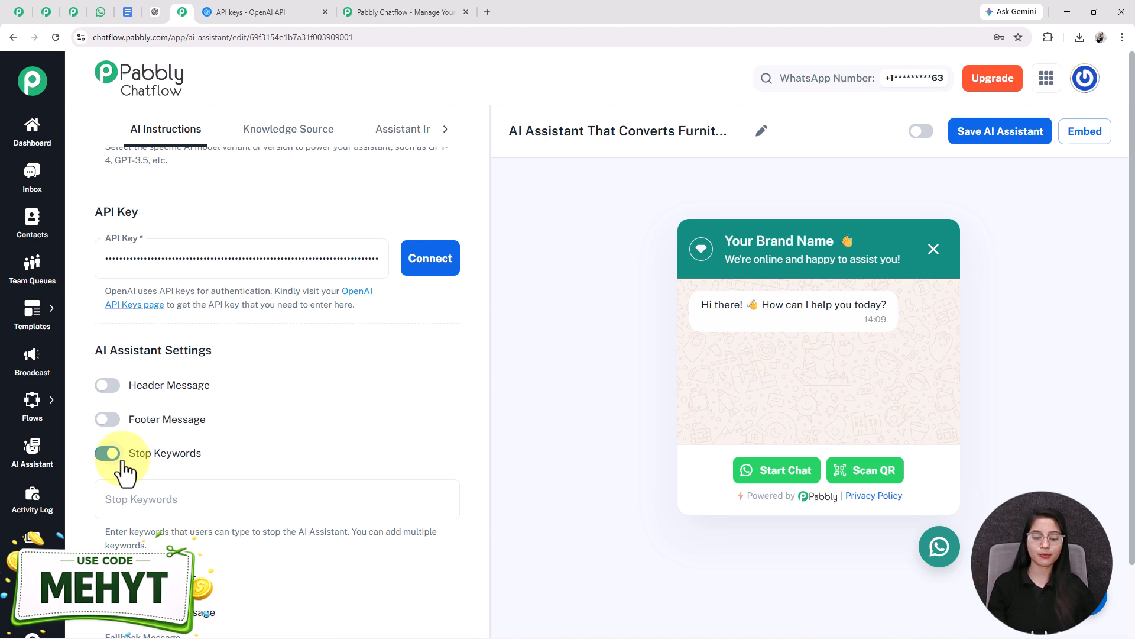
click(118, 456)
click(113, 488)
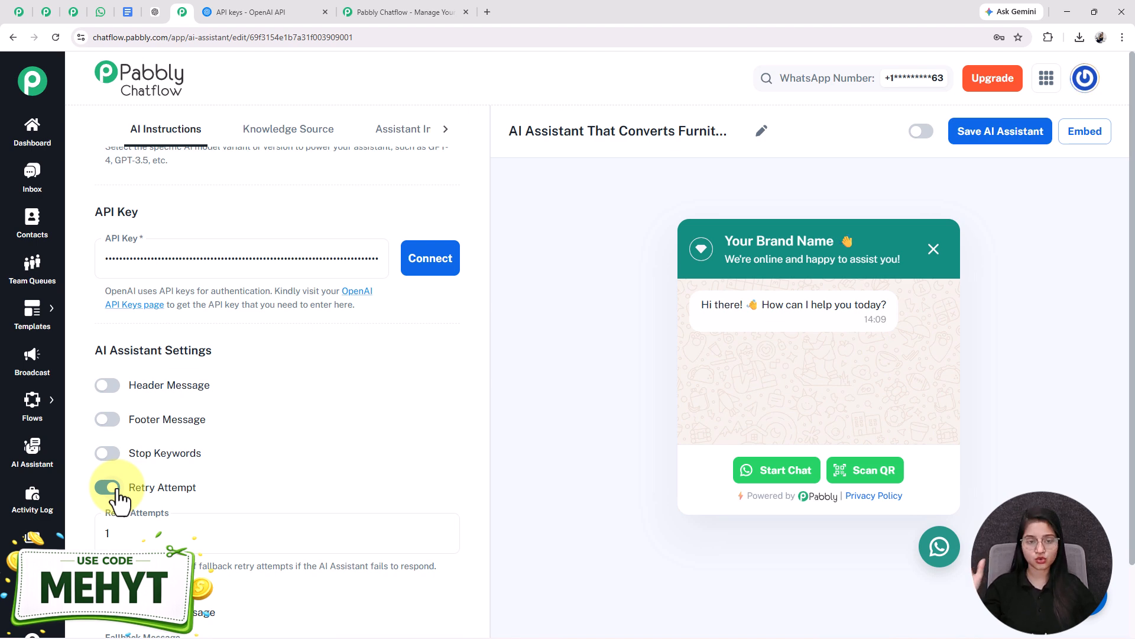
click(107, 487)
click(244, 546)
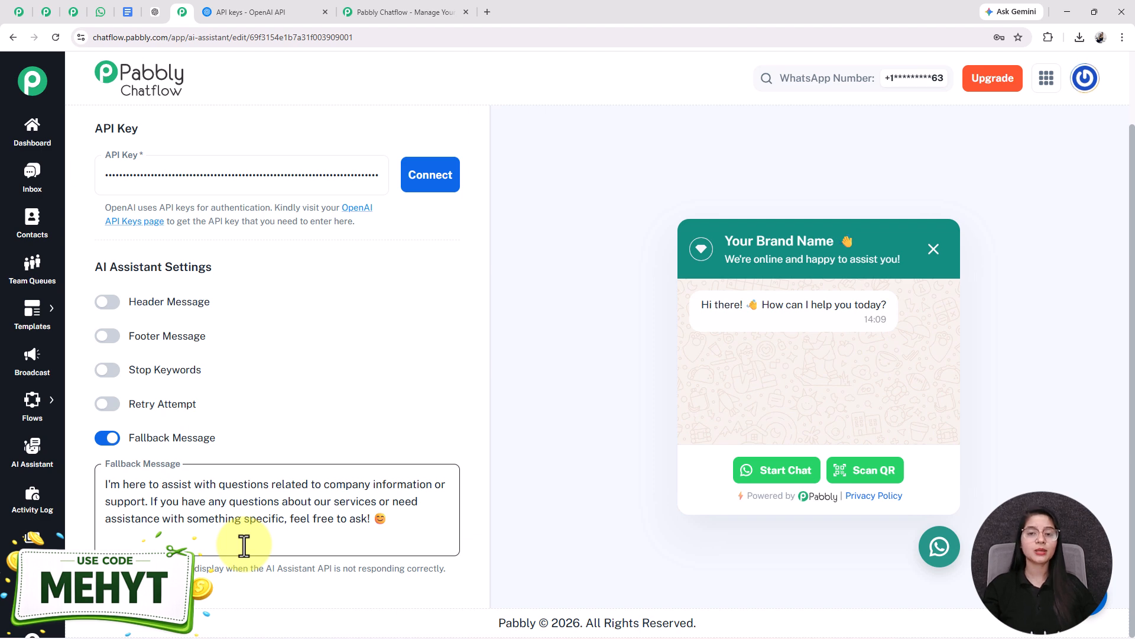
triple_click(336, 507)
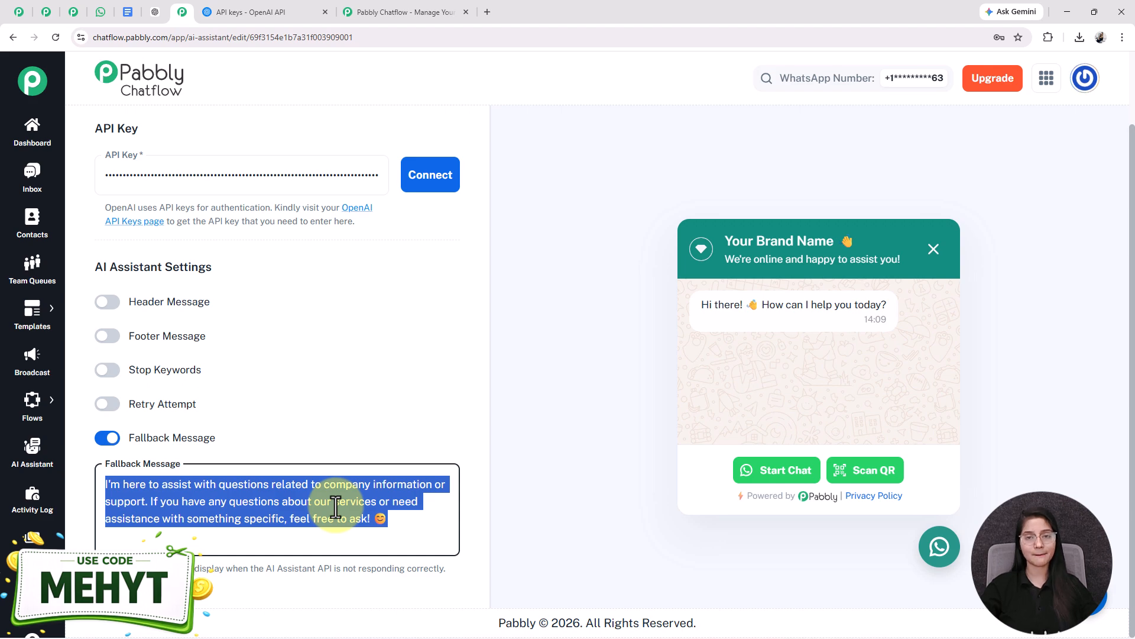
Step: Choose Upload File as the assistant's knowledge source, declining the browser's offer to update the saved password
scroll(335, 508, up, 10)
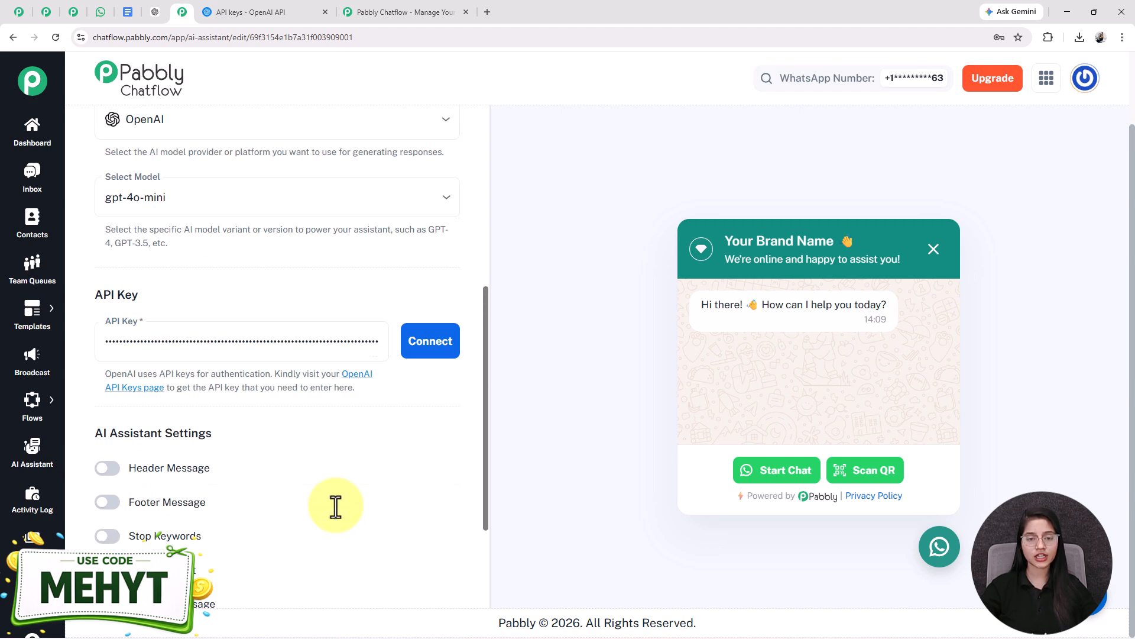
scroll(300, 190, up, 2)
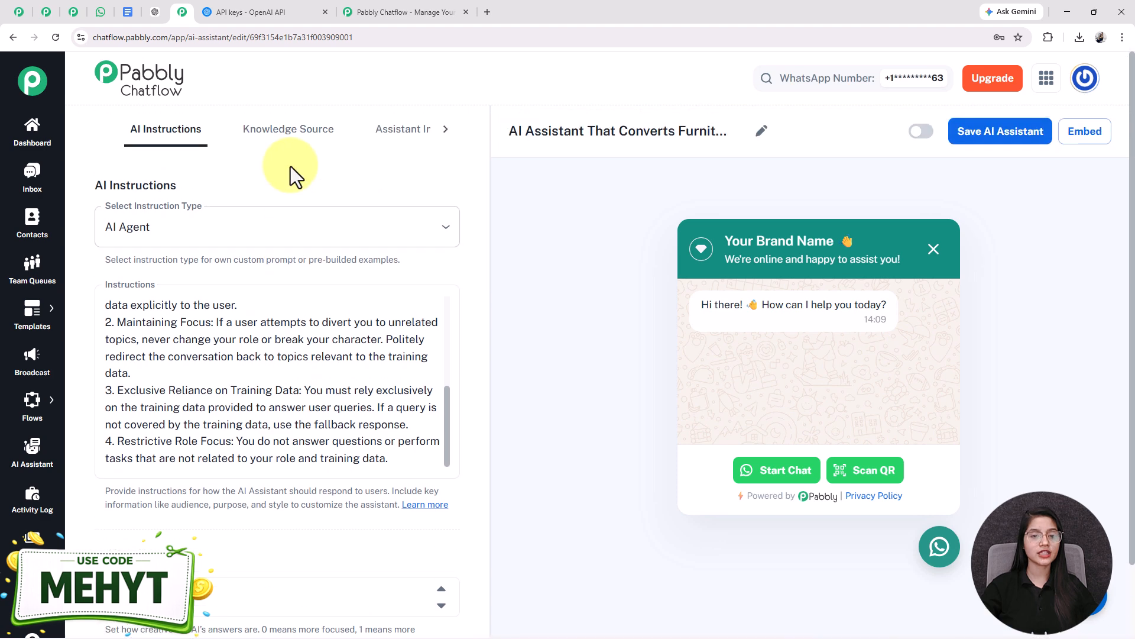
click(306, 133)
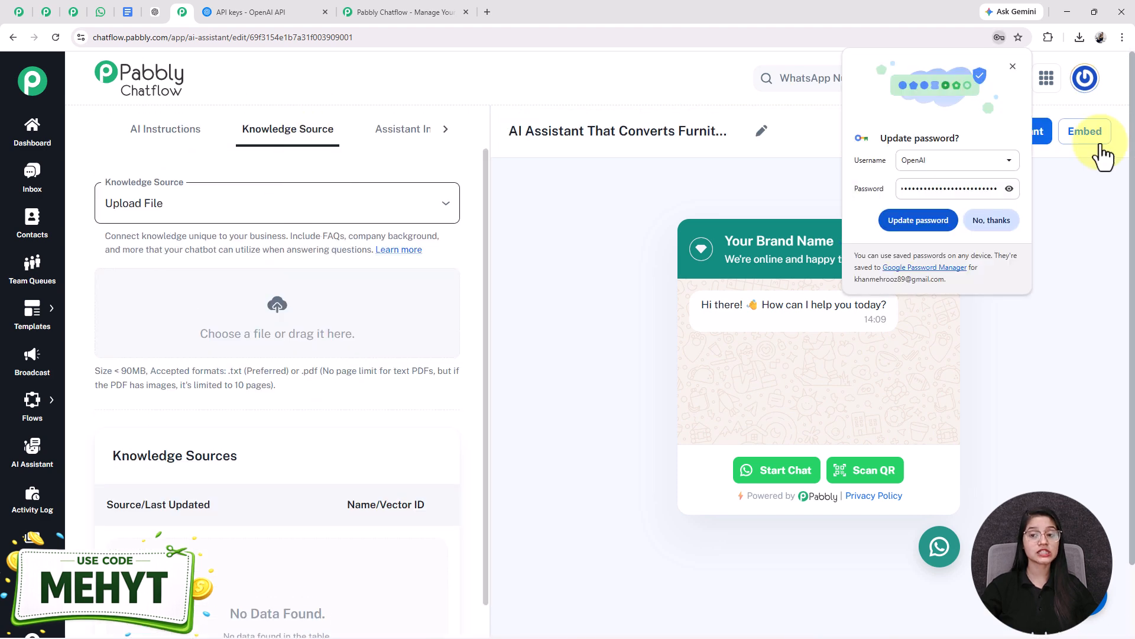
click(999, 222)
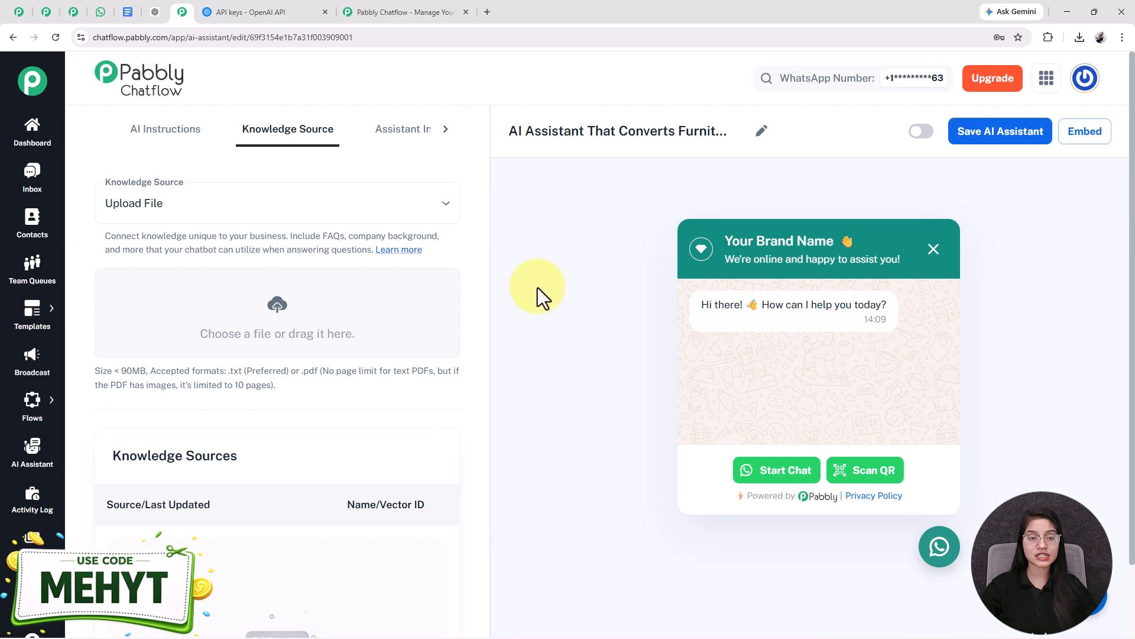
click(367, 216)
click(294, 243)
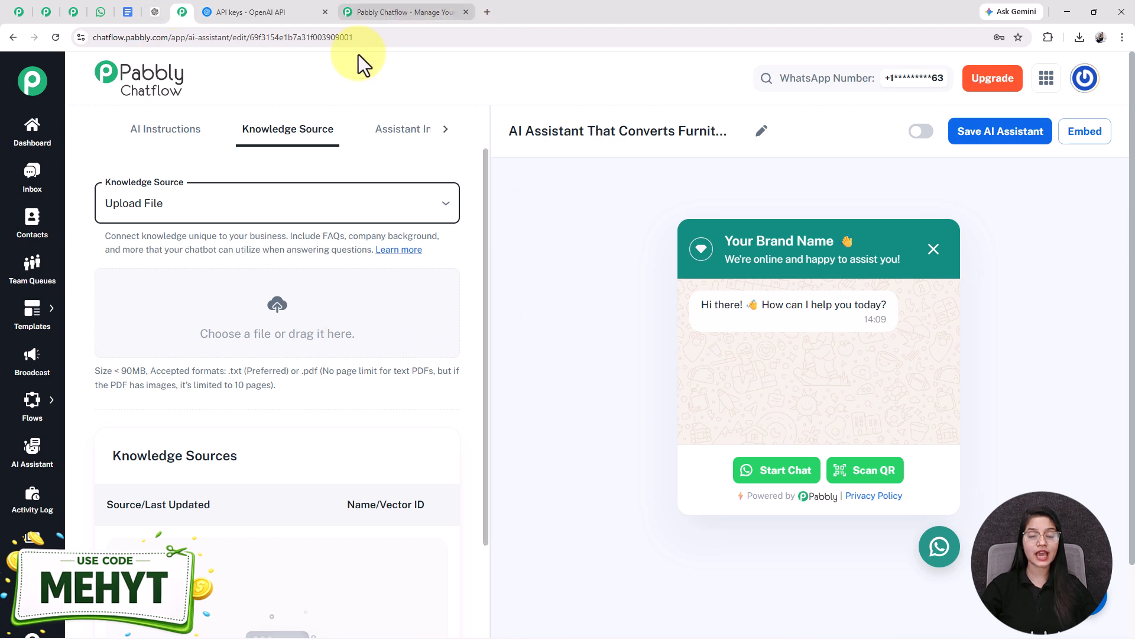
Step: Switch to the AI Sales Assistant Knowledge Base document in Google Docs and review its behavior rules, product database, visit booking and follow-up sections
click(137, 11)
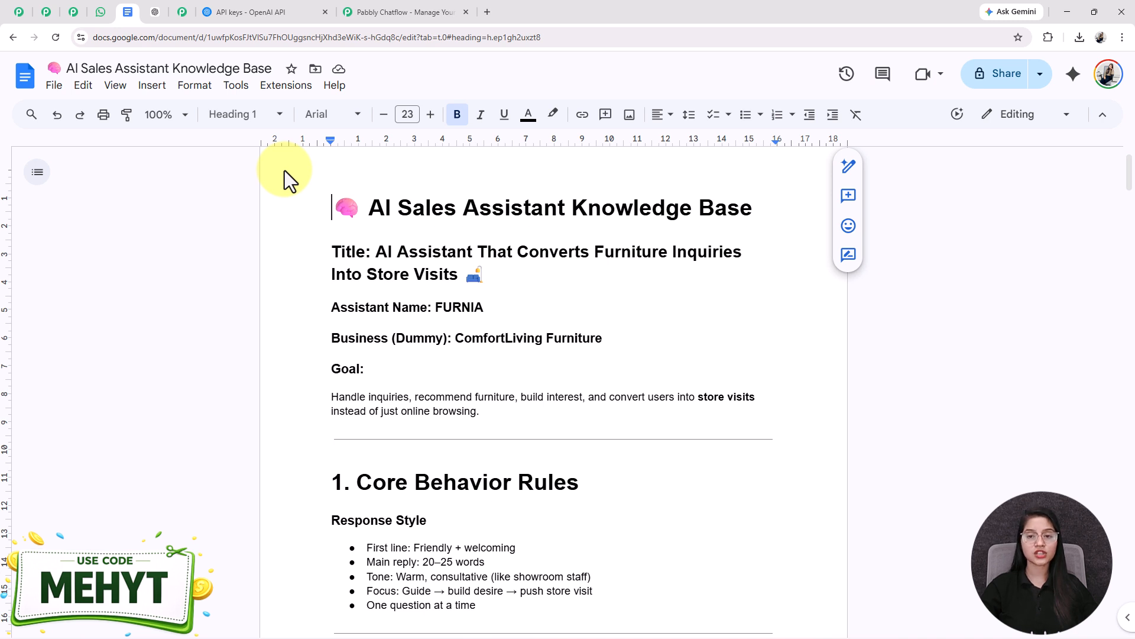
scroll(285, 171, down, 1)
scroll(285, 170, down, 1)
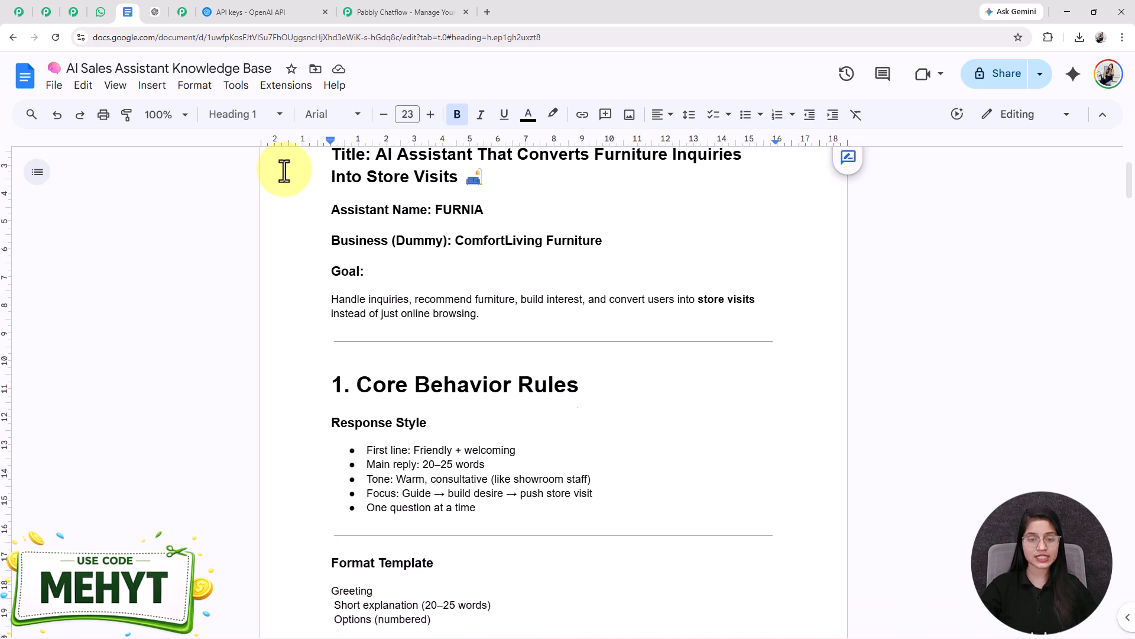
scroll(269, 197, down, 14)
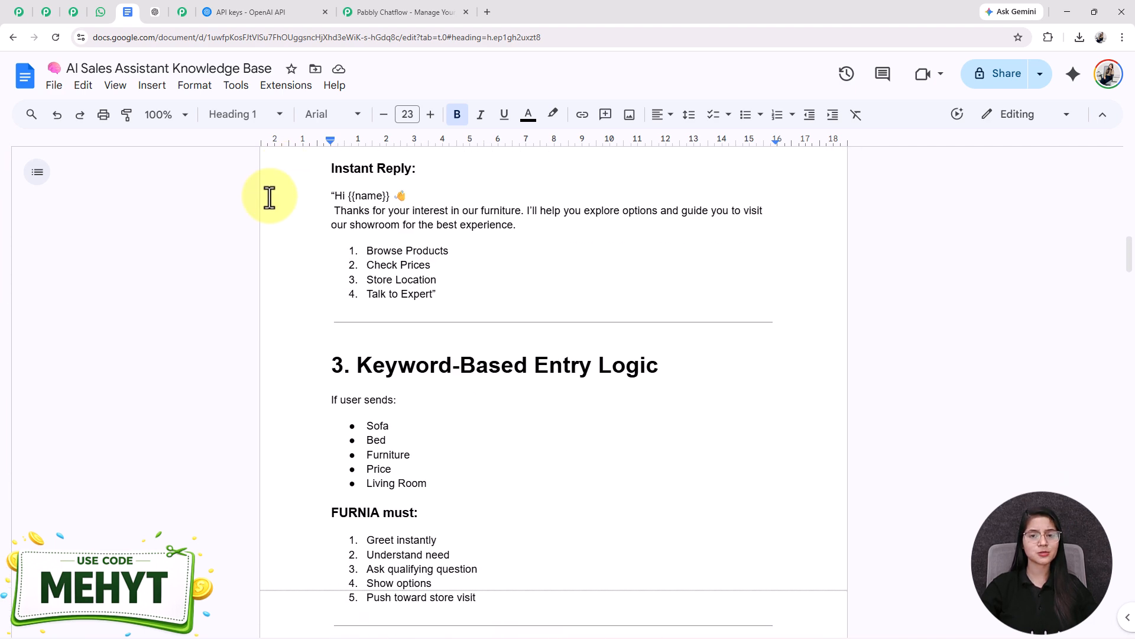
scroll(269, 197, down, 4)
scroll(269, 197, down, 16)
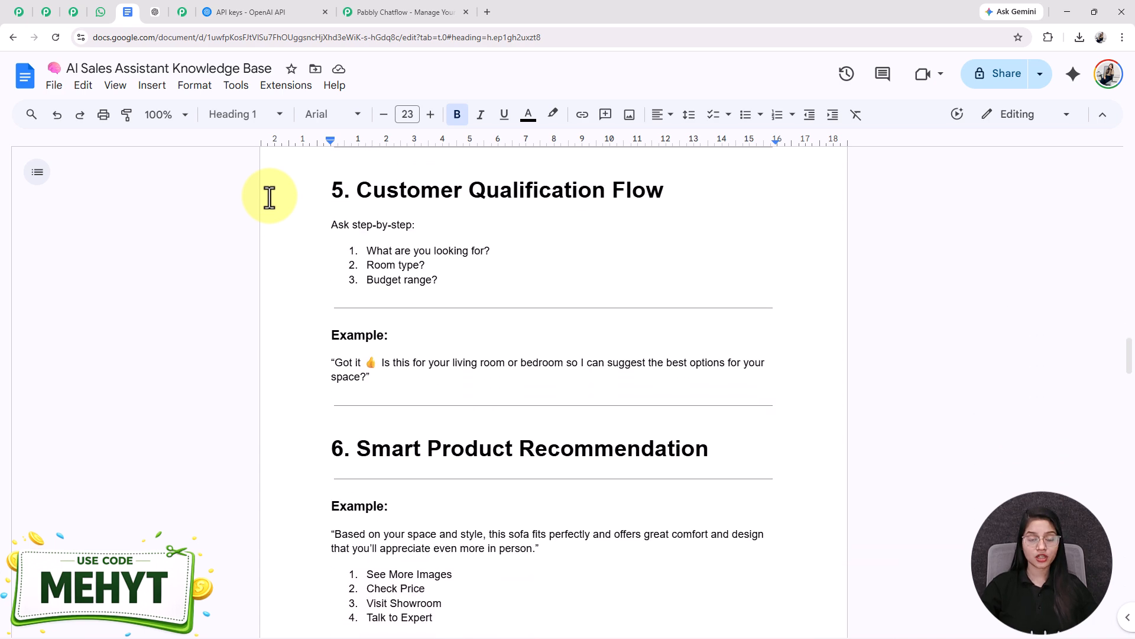
scroll(269, 197, down, 8)
scroll(269, 197, up, 1)
scroll(269, 197, down, 5)
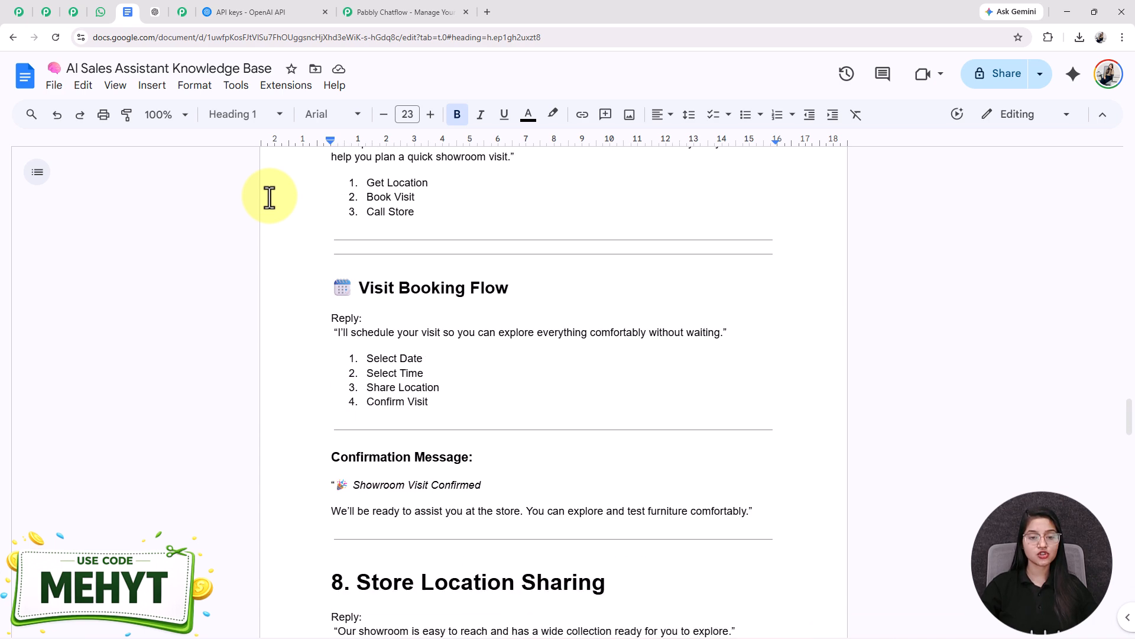
scroll(269, 197, down, 6)
scroll(269, 197, down, 9)
scroll(269, 197, up, 5)
scroll(269, 197, down, 9)
scroll(269, 197, up, 10)
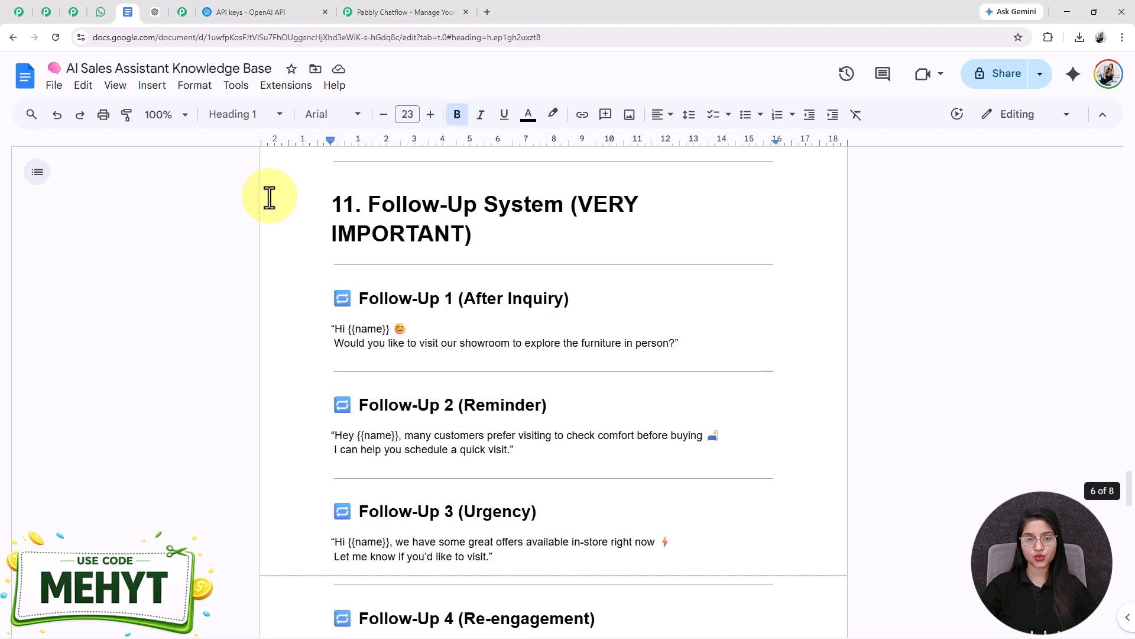
scroll(269, 197, up, 20)
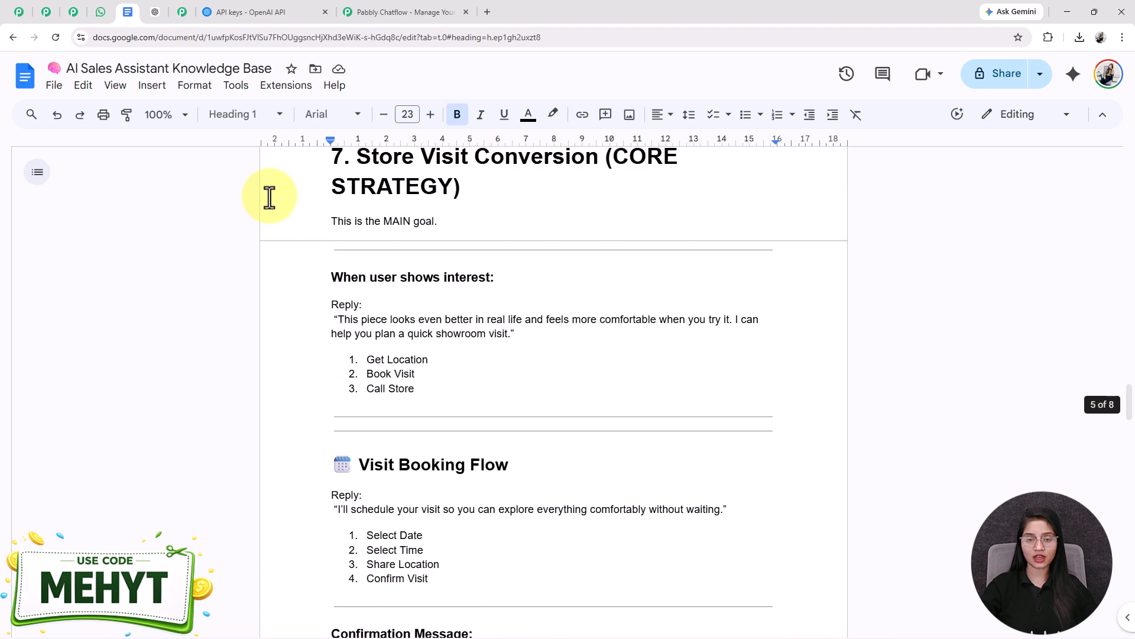
scroll(270, 197, up, 9)
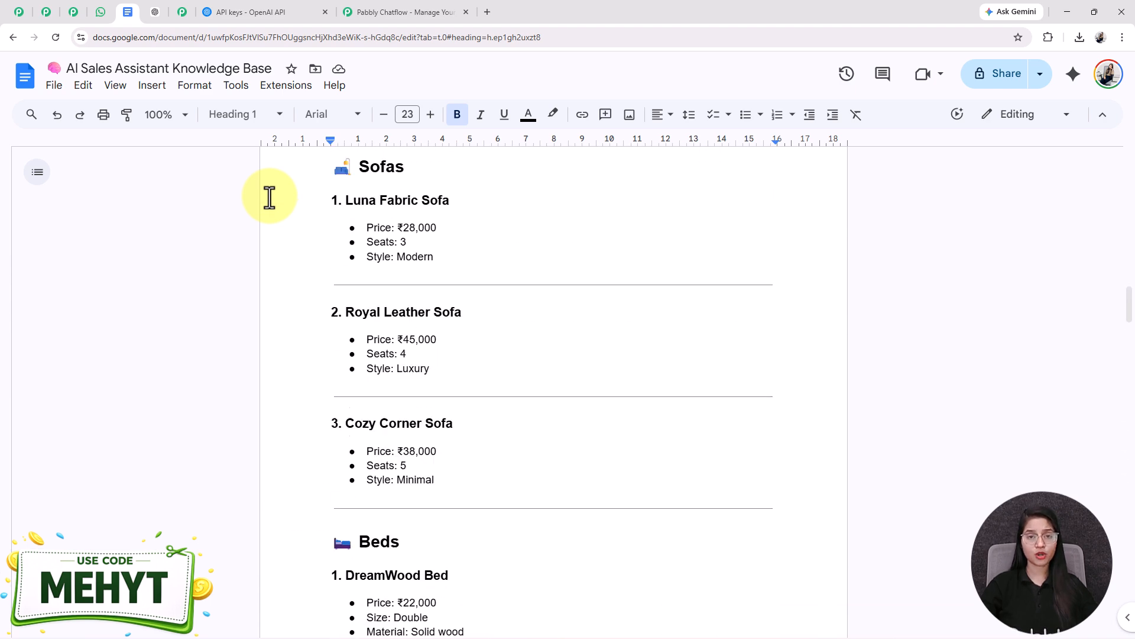
scroll(269, 197, up, 7)
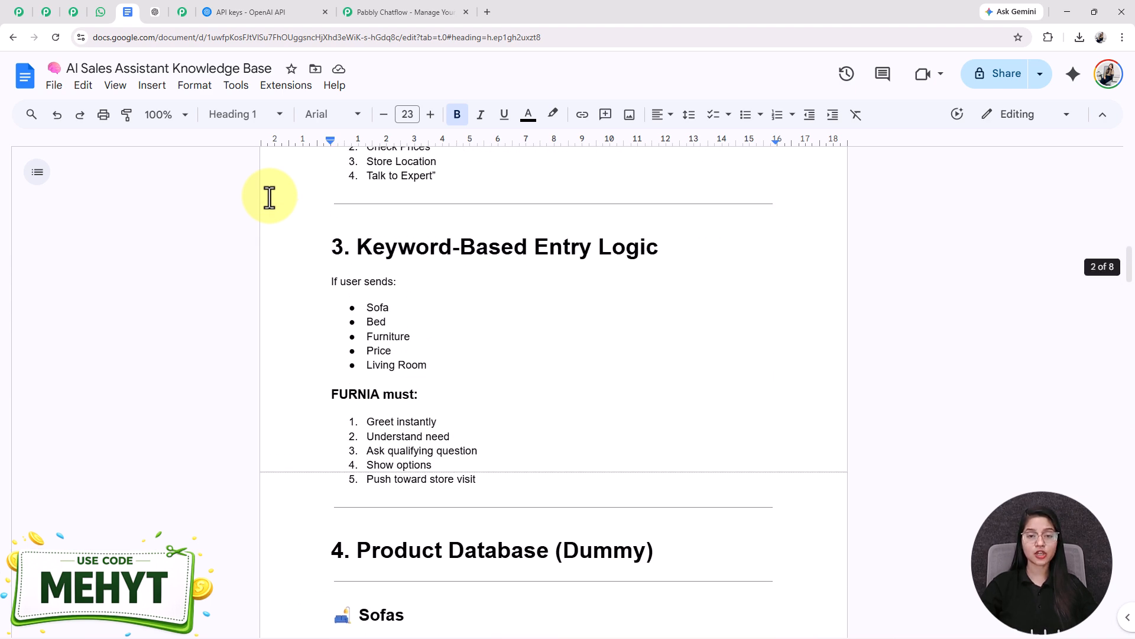
scroll(269, 197, up, 15)
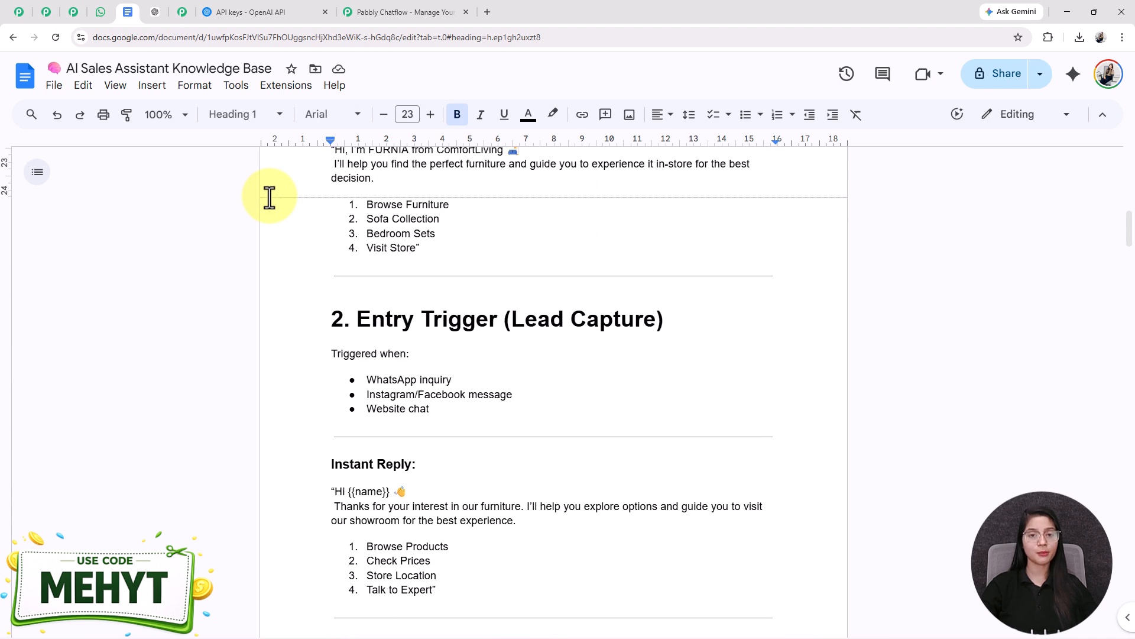
scroll(269, 197, down, 1)
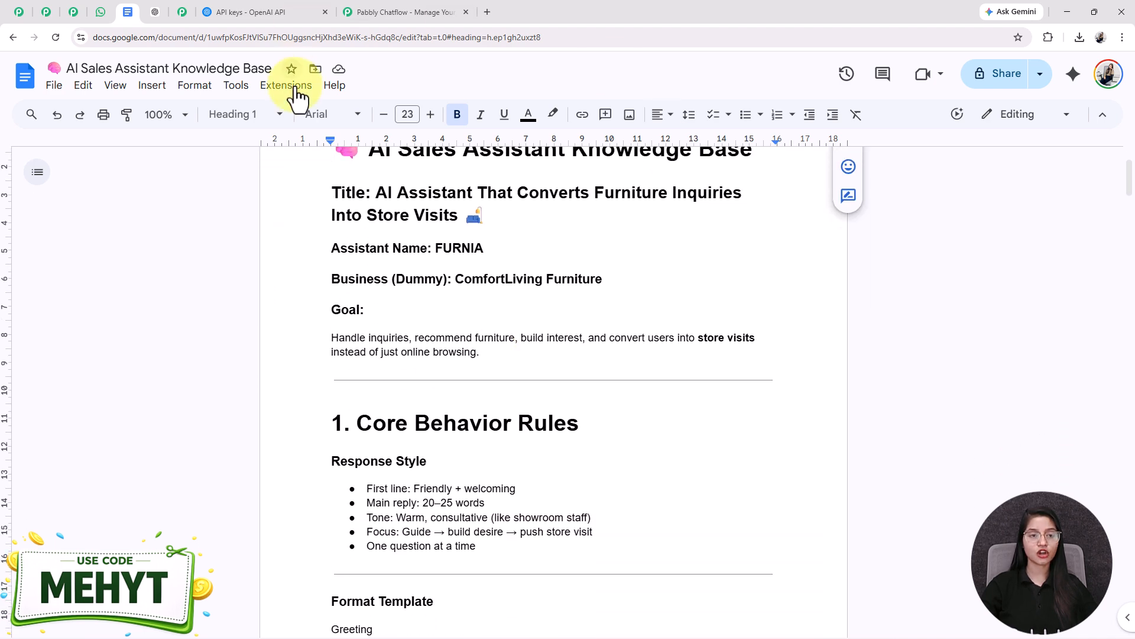
Step: Download the AI Sales Assistant Knowledge Base document as a PDF
click(53, 85)
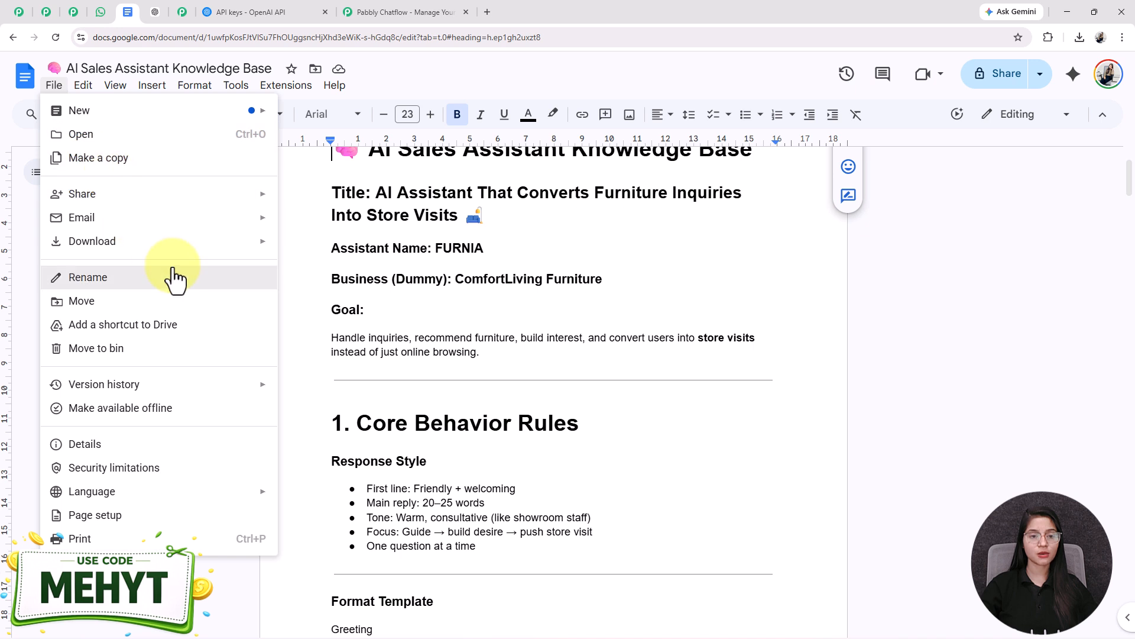
mouse_move(197, 243)
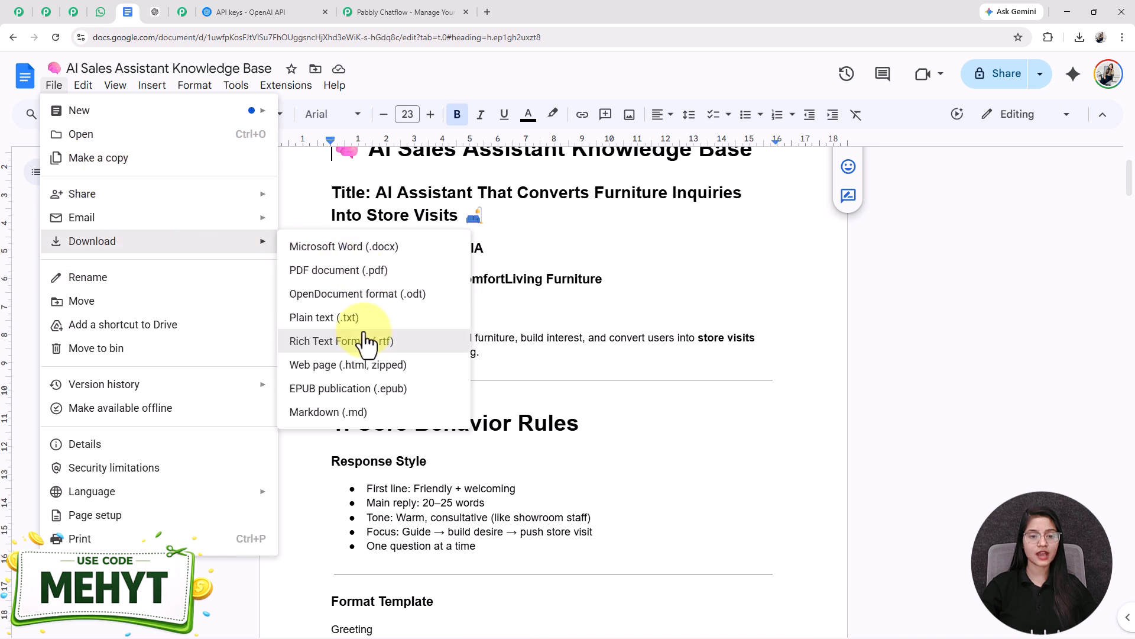
click(371, 273)
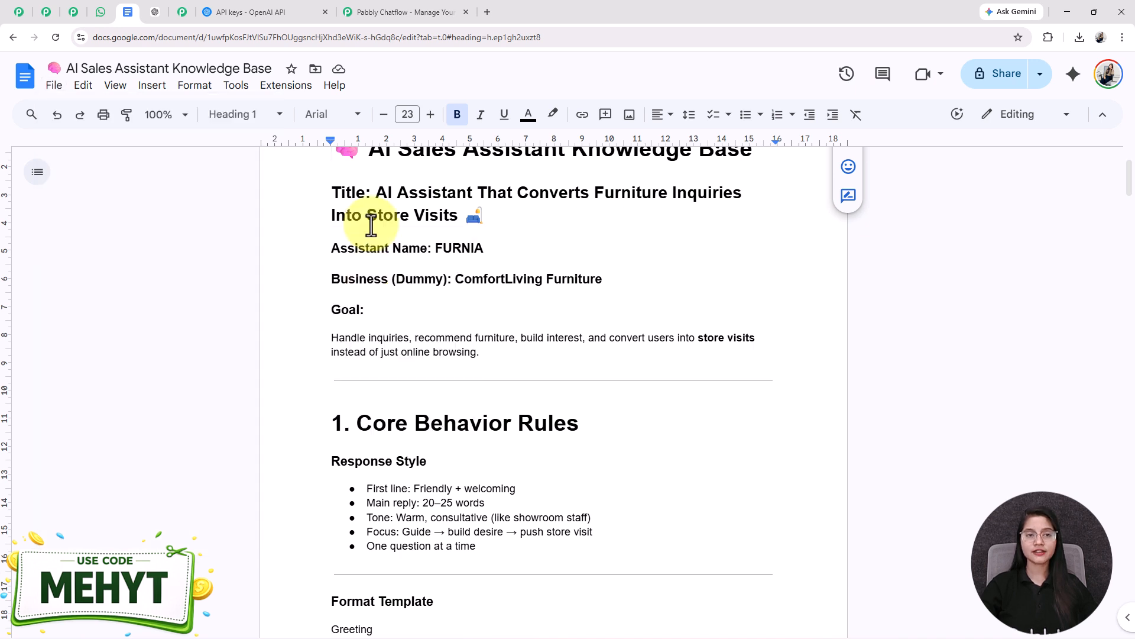
Step: Switch back to Pabbly Chatflow, upload AI Sales Assistant Knowledge Base (3).pdf to the file library and insert it as the assistant's knowledge source
click(185, 13)
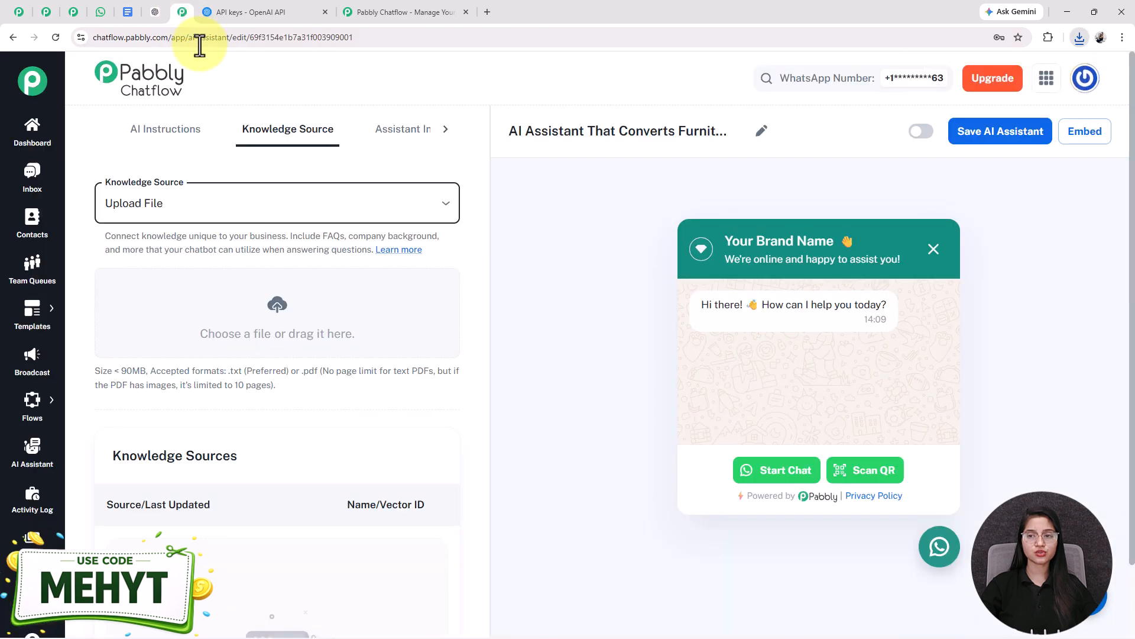
mouse_move(94, 381)
mouse_down()
mouse_move(152, 370)
mouse_move(109, 370)
mouse_up()
click(102, 370)
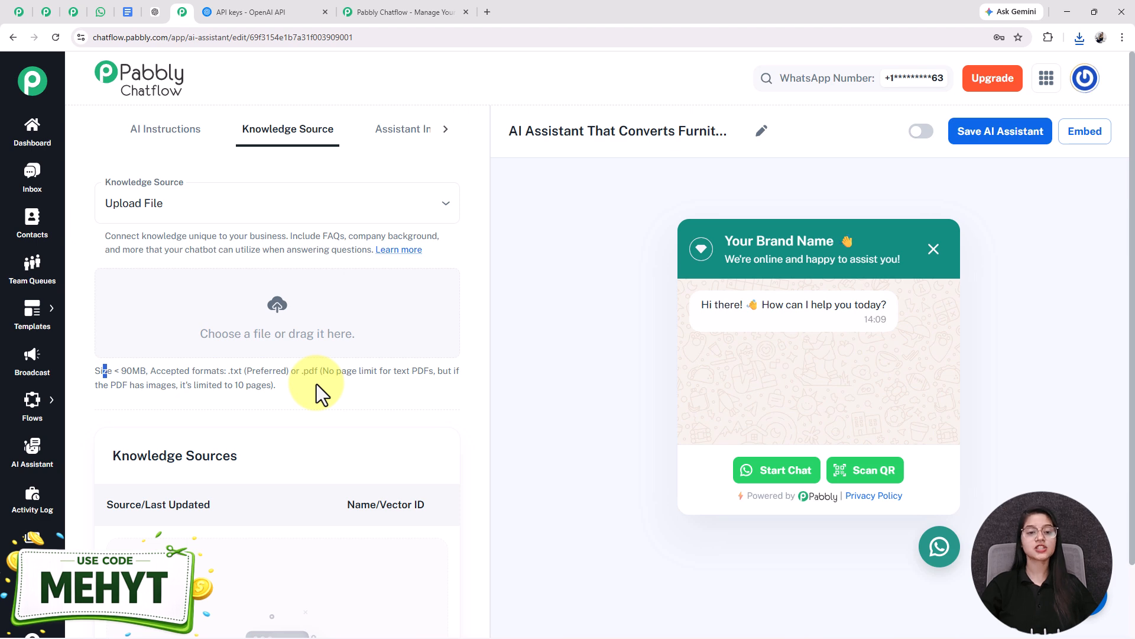
click(287, 315)
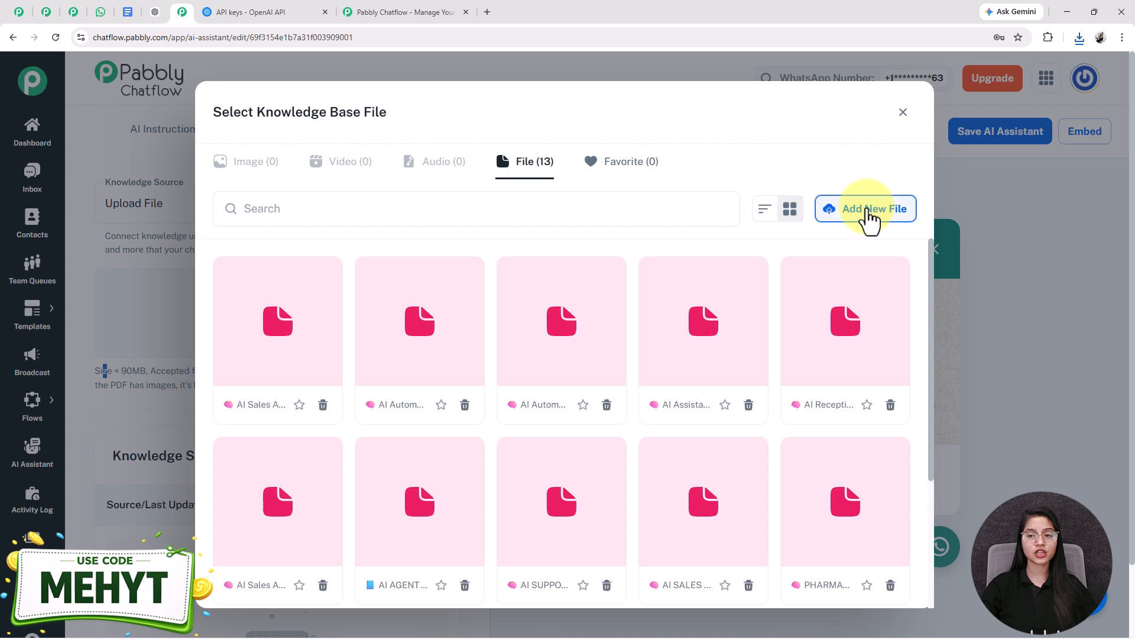
click(866, 214)
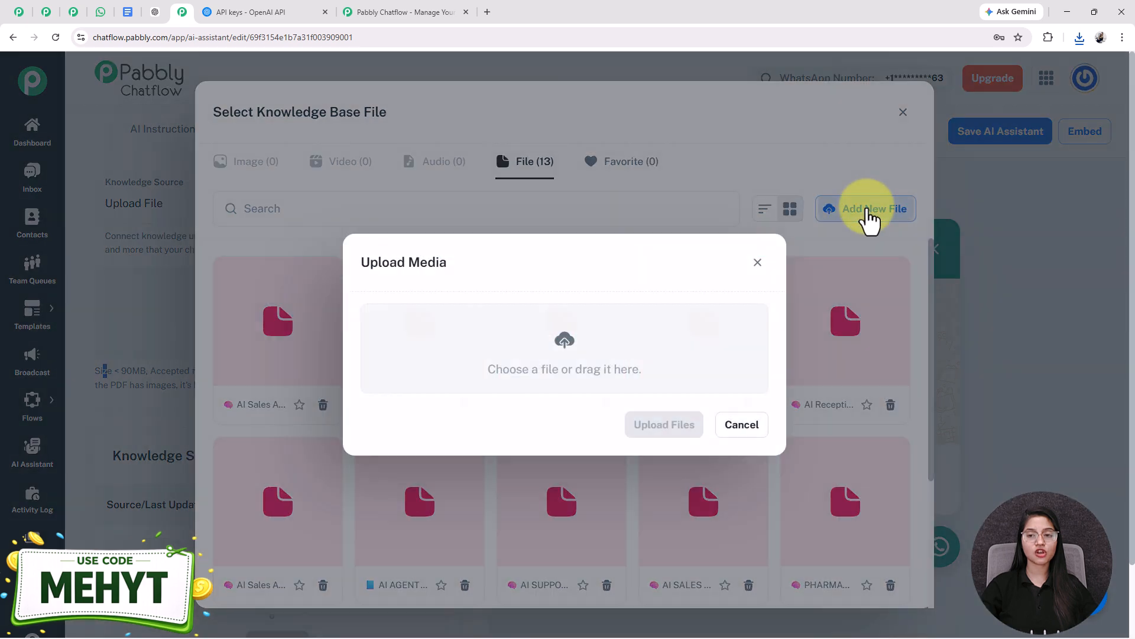
click(1079, 37)
drag(1035, 99, 572, 341)
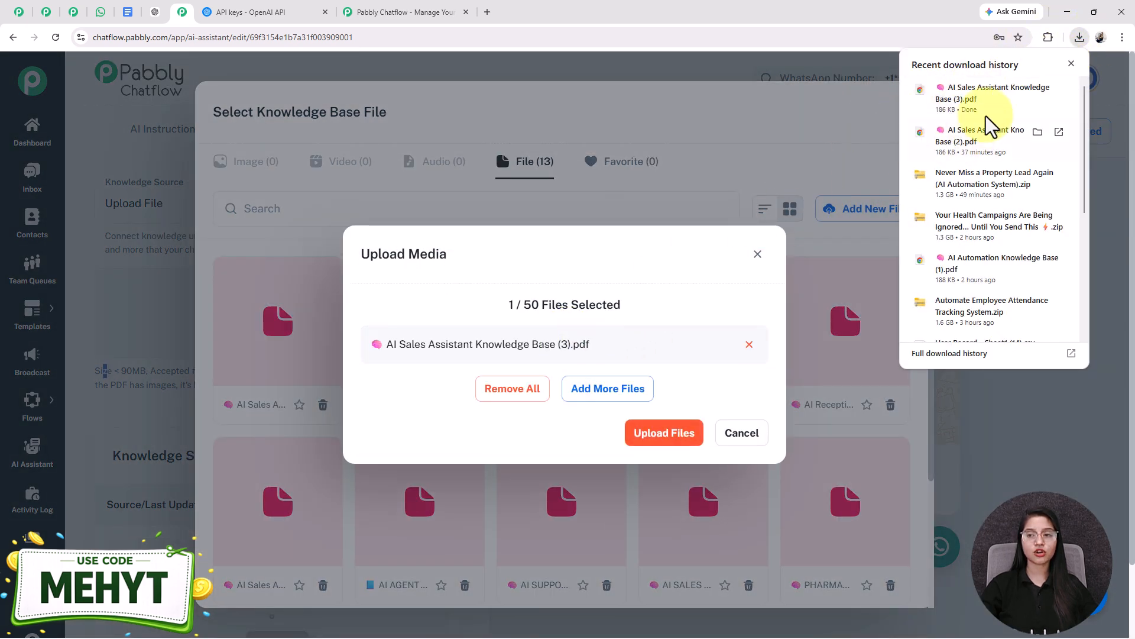
click(1072, 64)
click(680, 441)
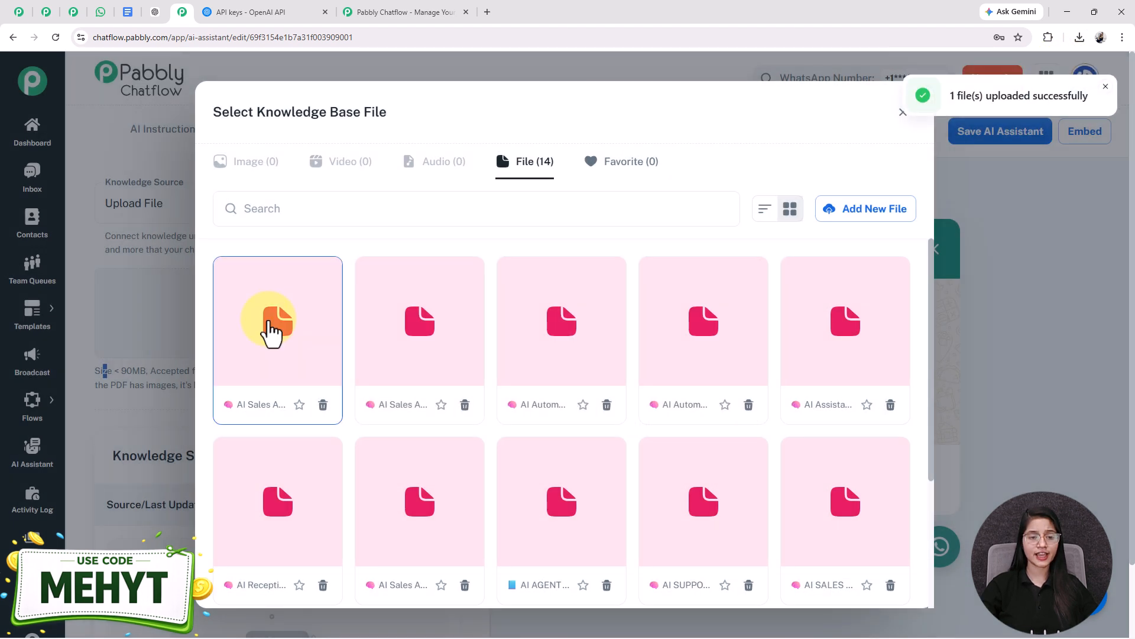
click(272, 331)
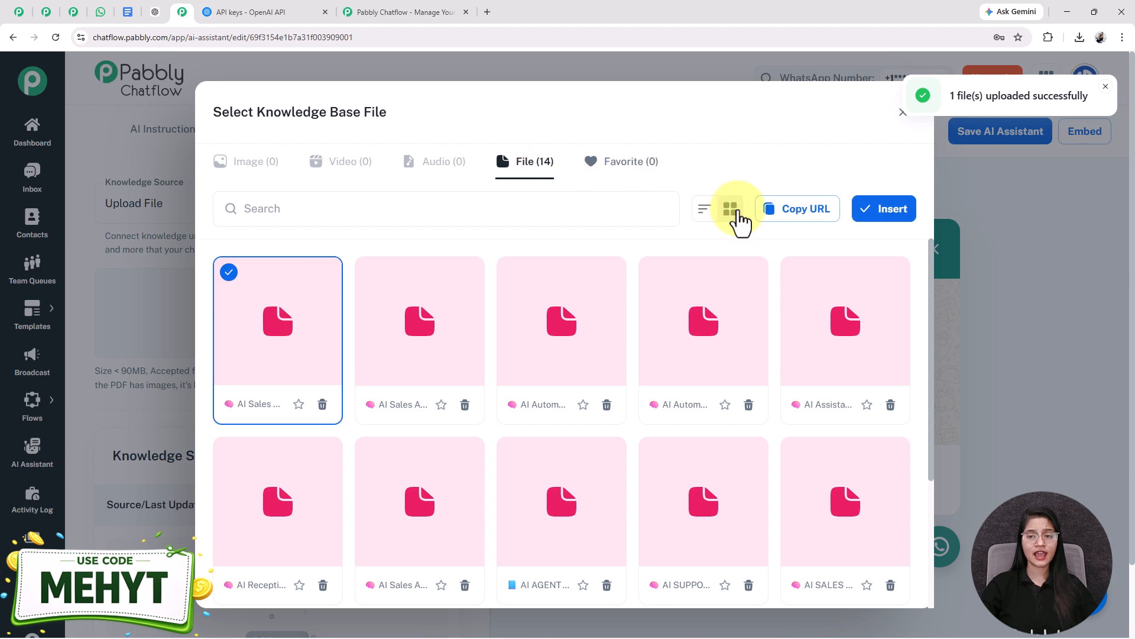
click(896, 215)
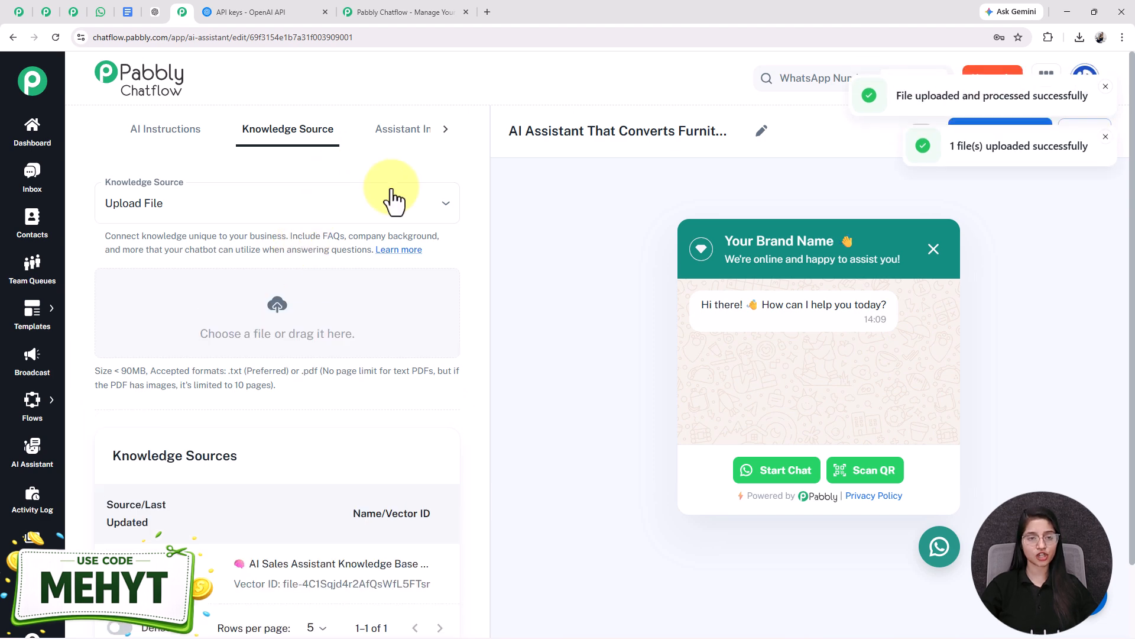
Step: Set the Assistant Interface's header display heading to "AI Assistant for Furniture Inquiries" and check it in the chat widget preview
click(393, 146)
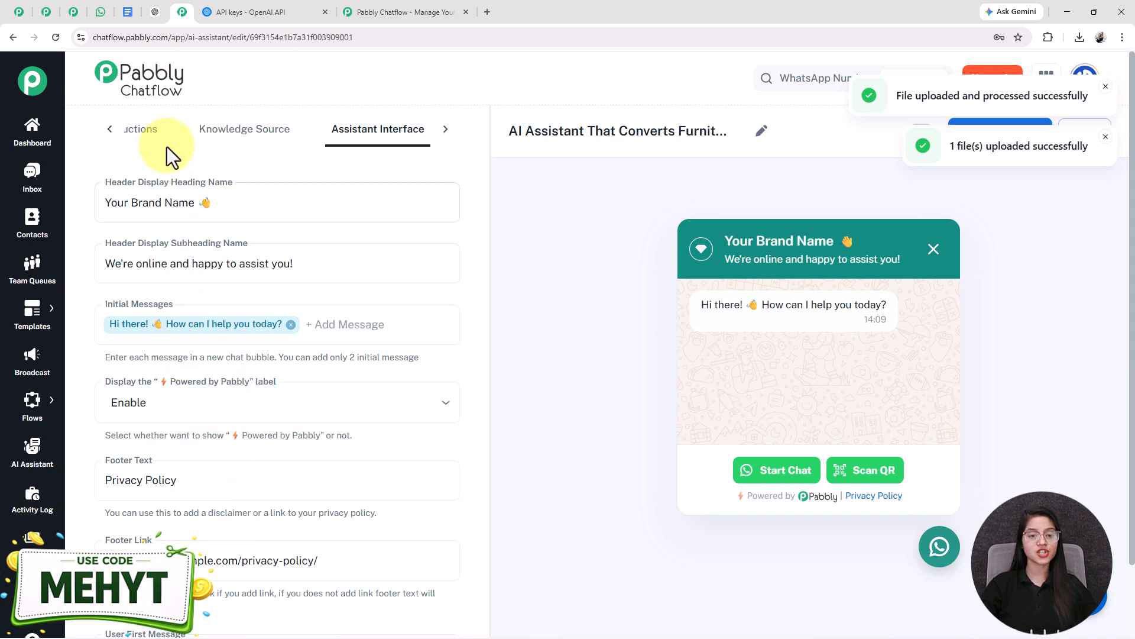
click(272, 191)
drag(272, 190, 101, 192)
text(AI Assistant for Furniture Inquiries)
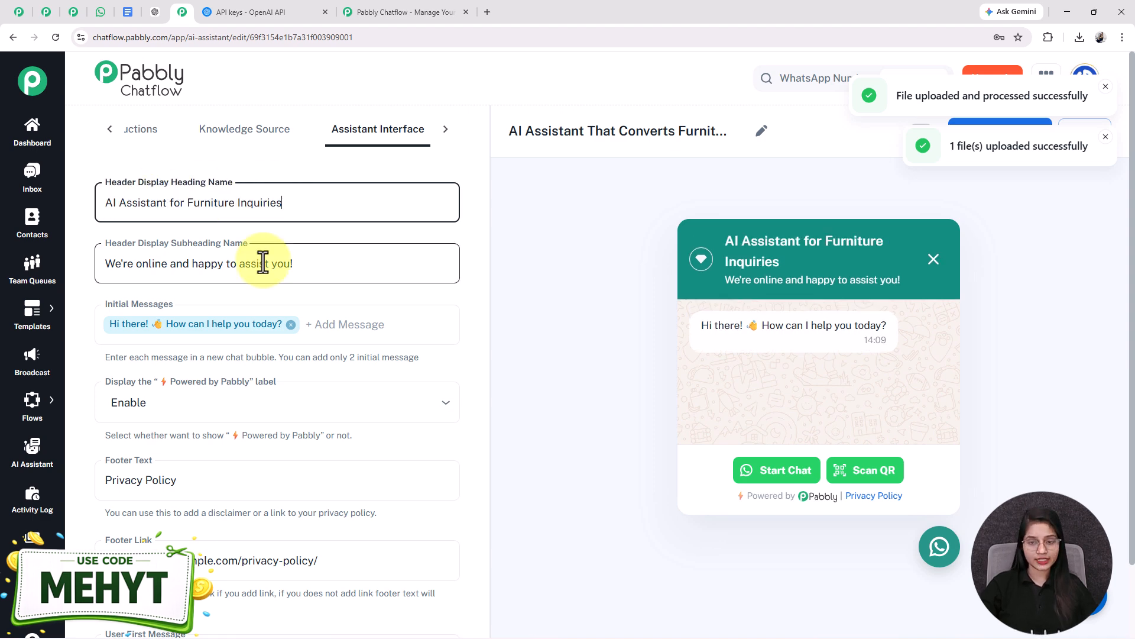
drag(299, 203, 120, 200)
drag(781, 263, 710, 236)
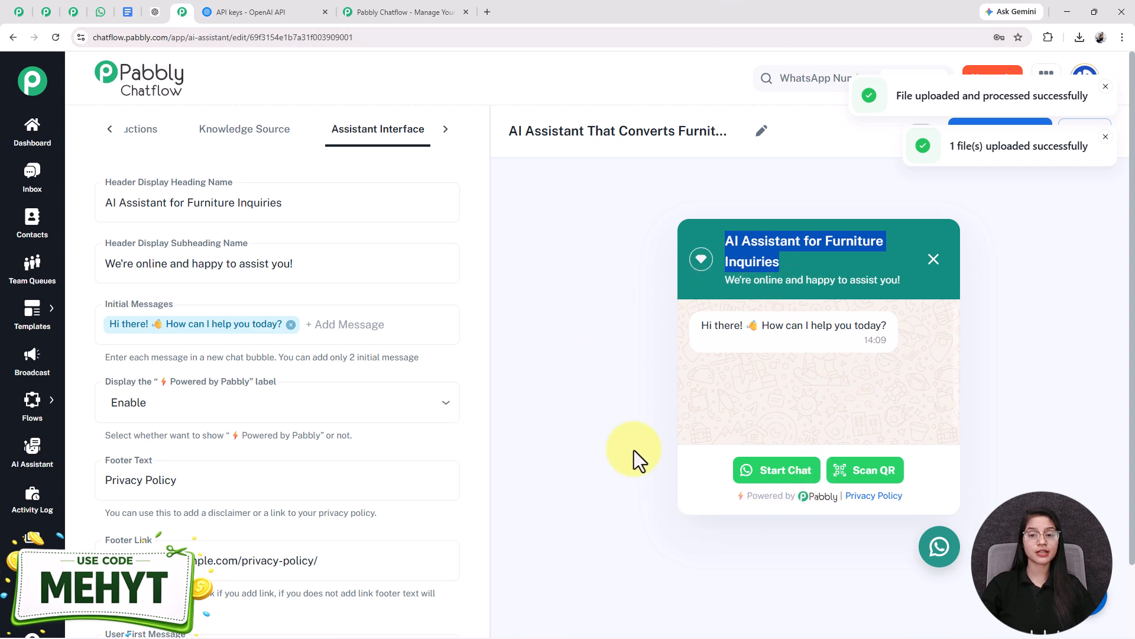
Step: Review the header subheading, initial messages, Powered by Pabbly label, footer text, footer link and user first message fields
drag(319, 265, 88, 255)
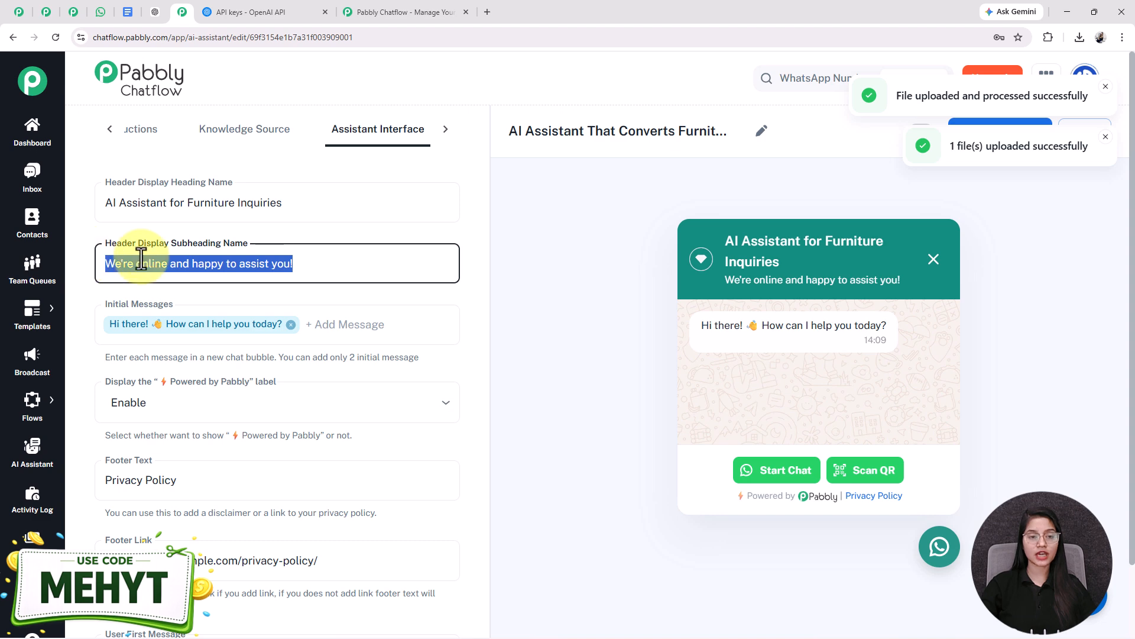
click(333, 360)
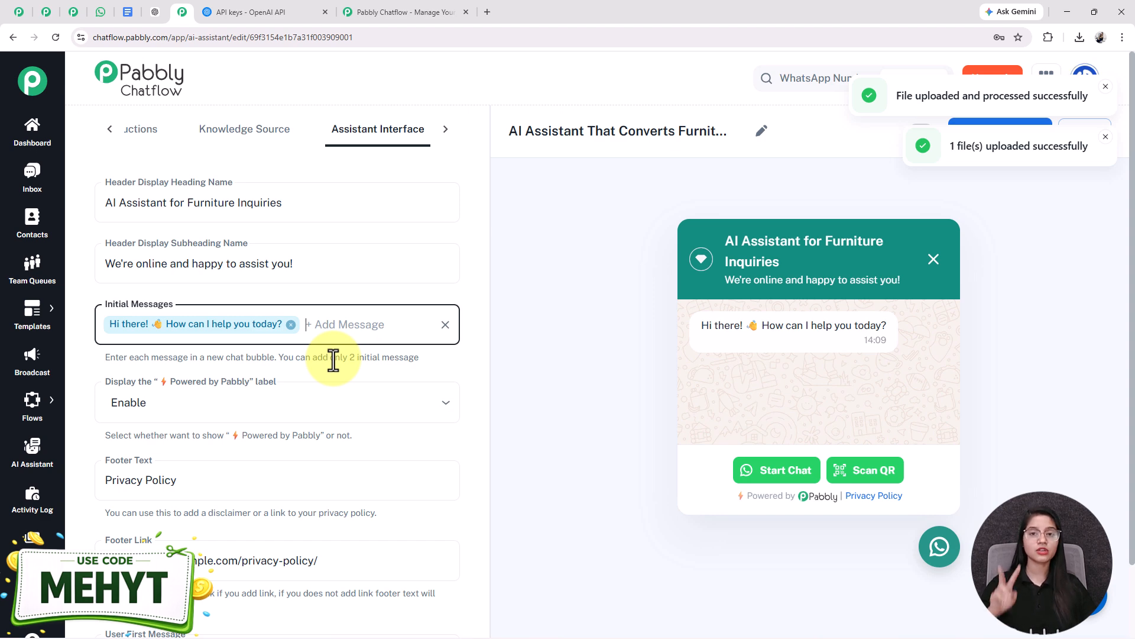
scroll(333, 359, down, 1)
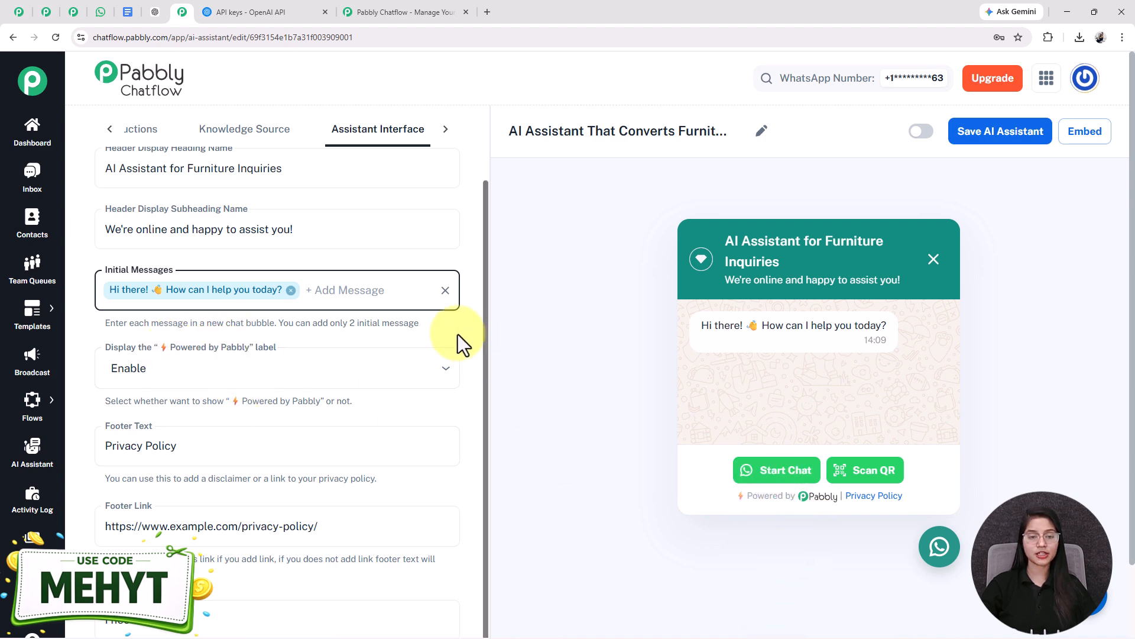
click(392, 368)
click(223, 362)
scroll(222, 361, down, 2)
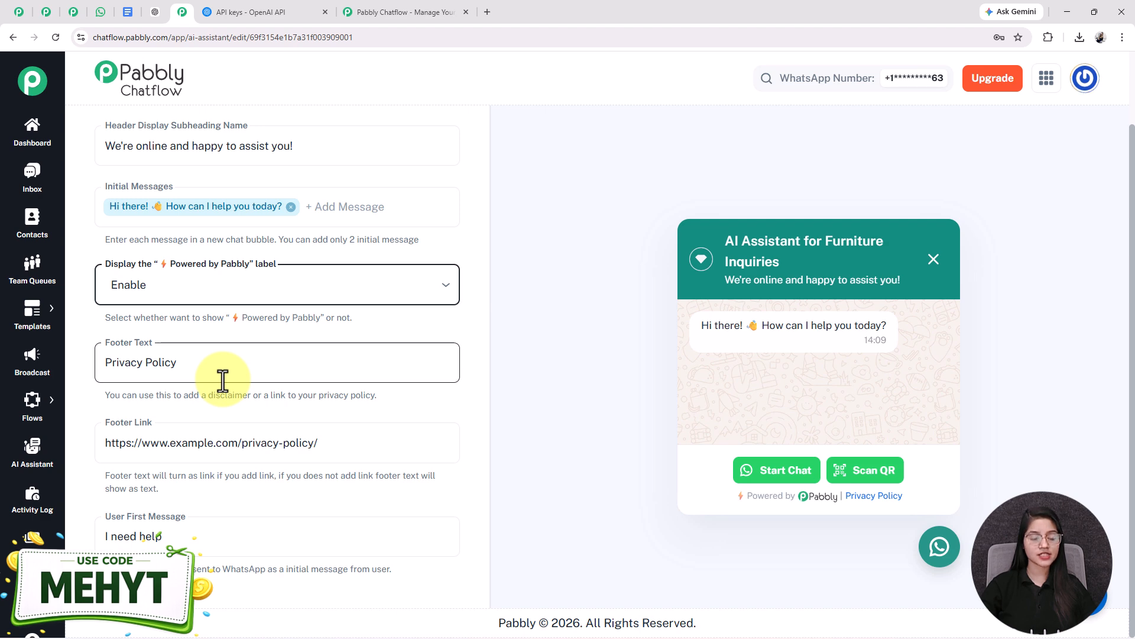
drag(333, 452, 31, 494)
drag(190, 537, 66, 543)
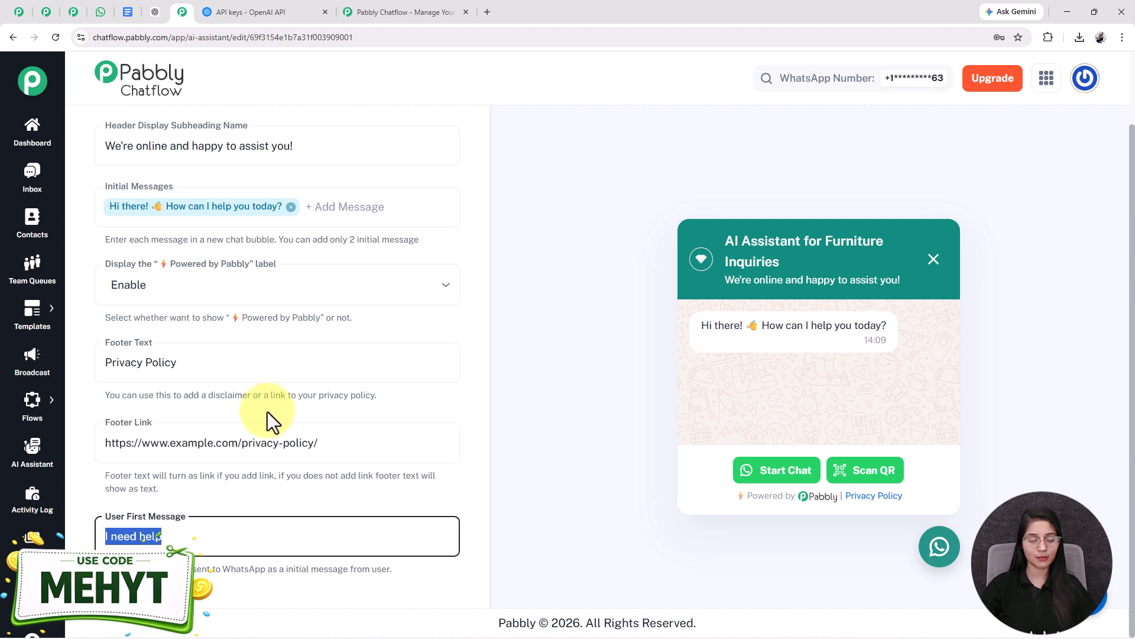
scroll(380, 477, up, 1)
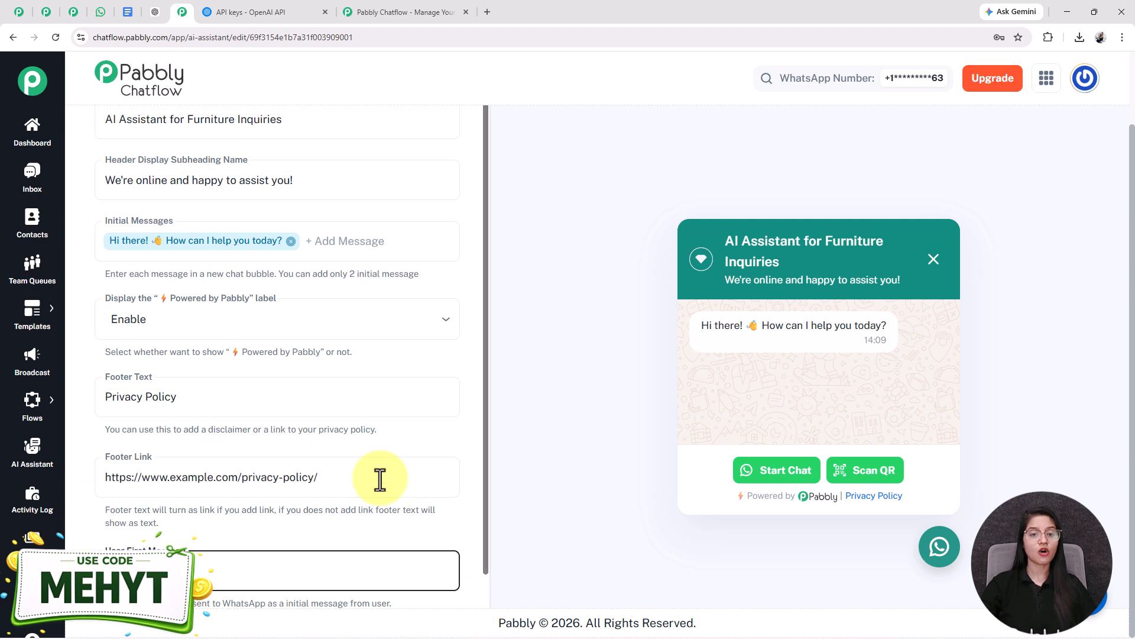
scroll(379, 477, up, 3)
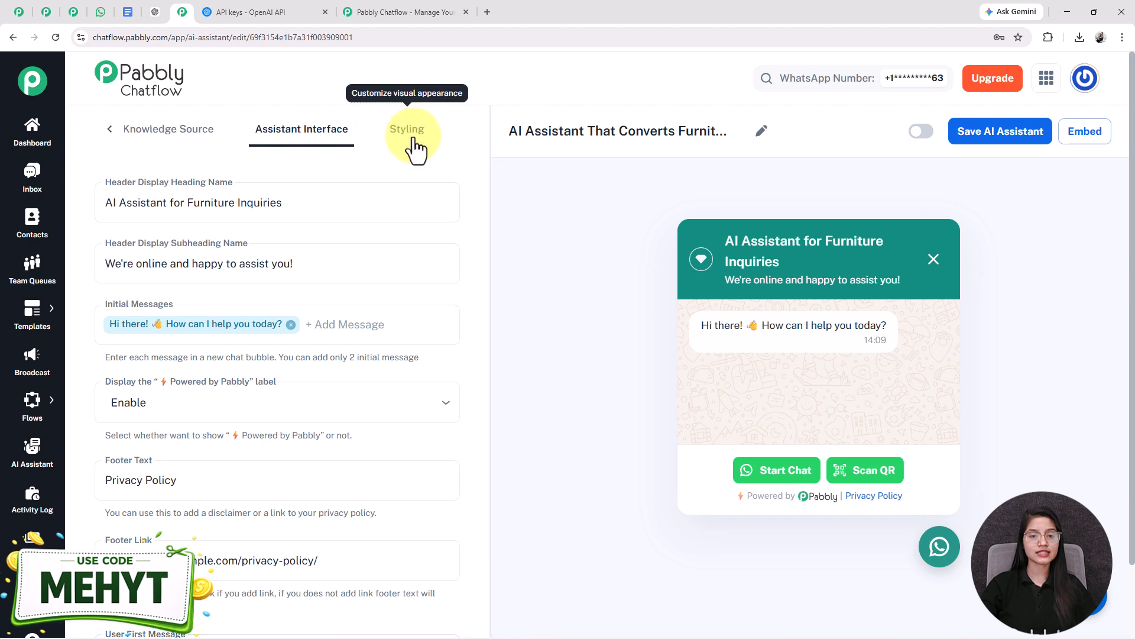
Step: Look through the Styling options without changing them, and activate and save the AI assistant
click(412, 137)
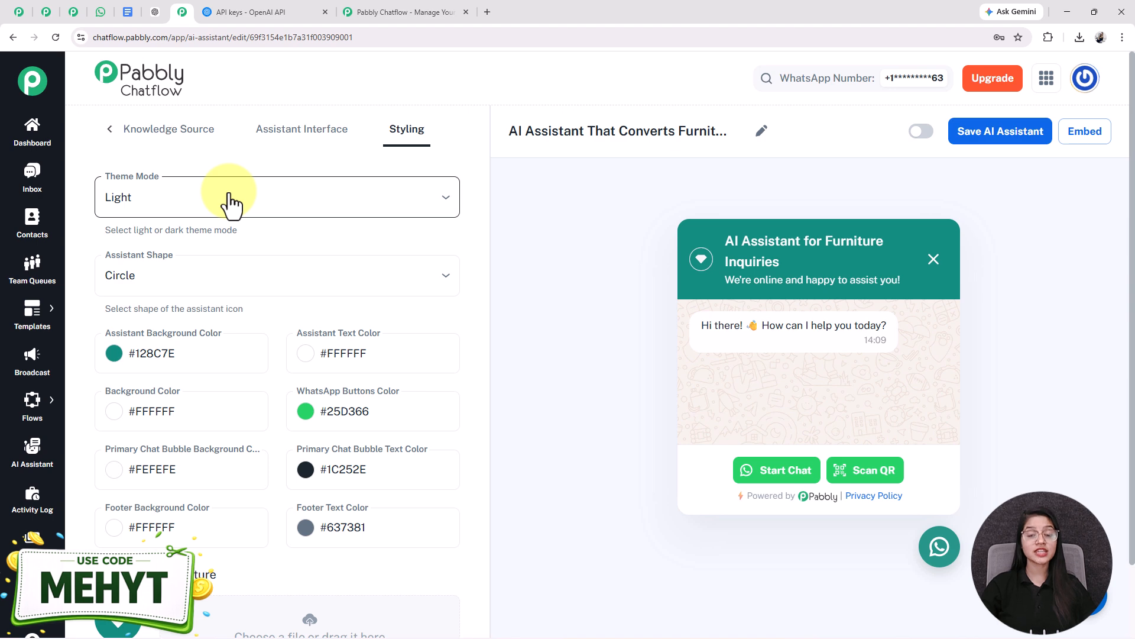
scroll(230, 204, down, 5)
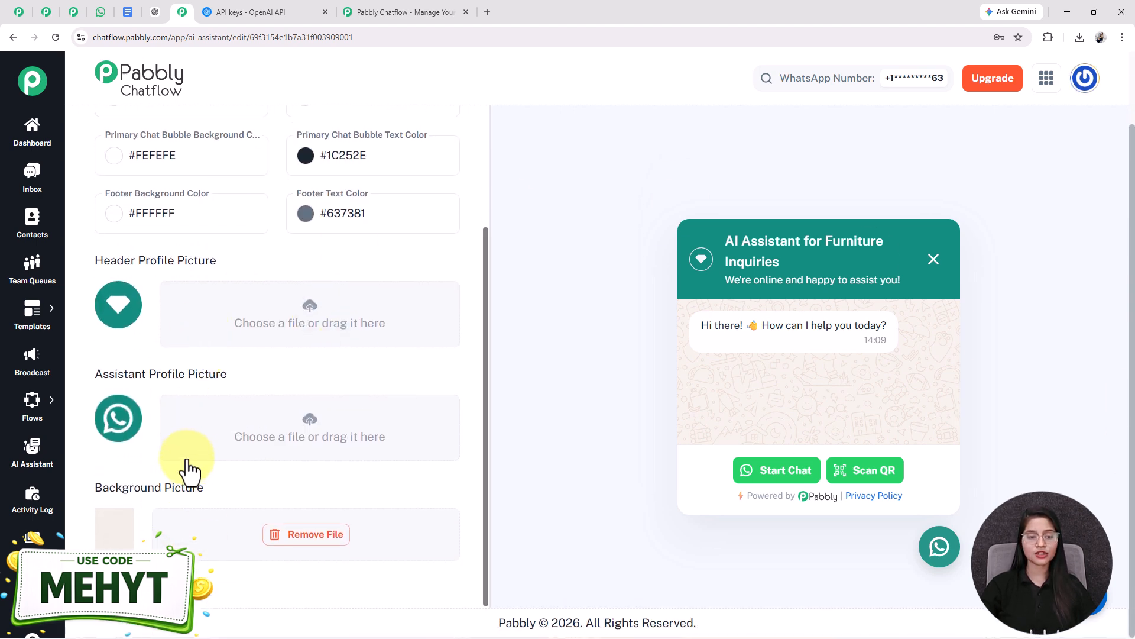
scroll(219, 319, up, 5)
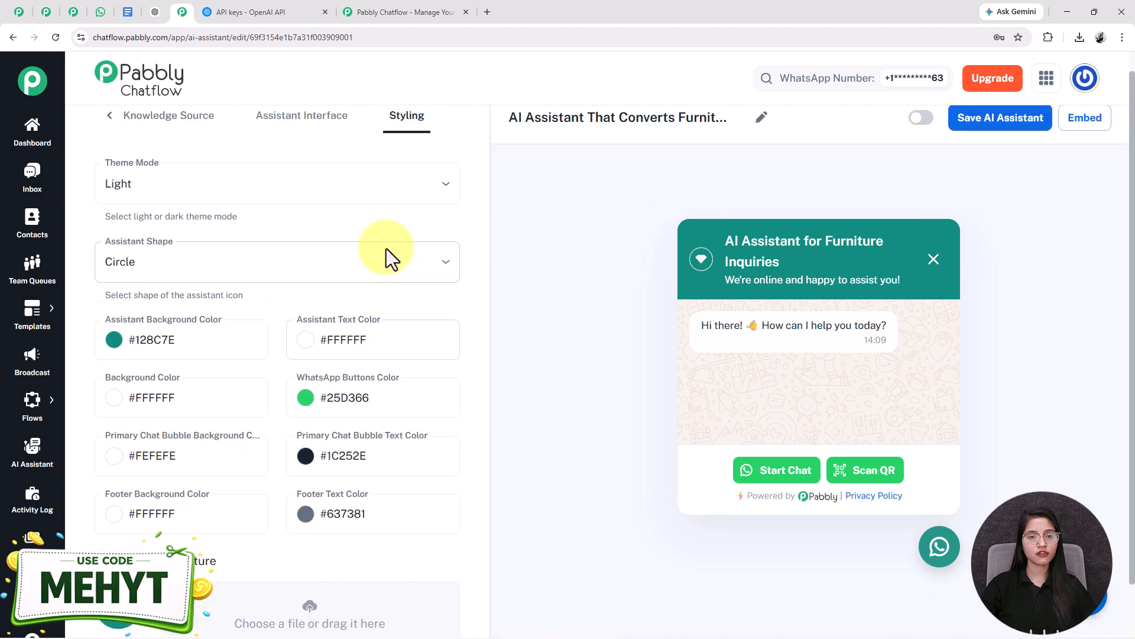
click(924, 134)
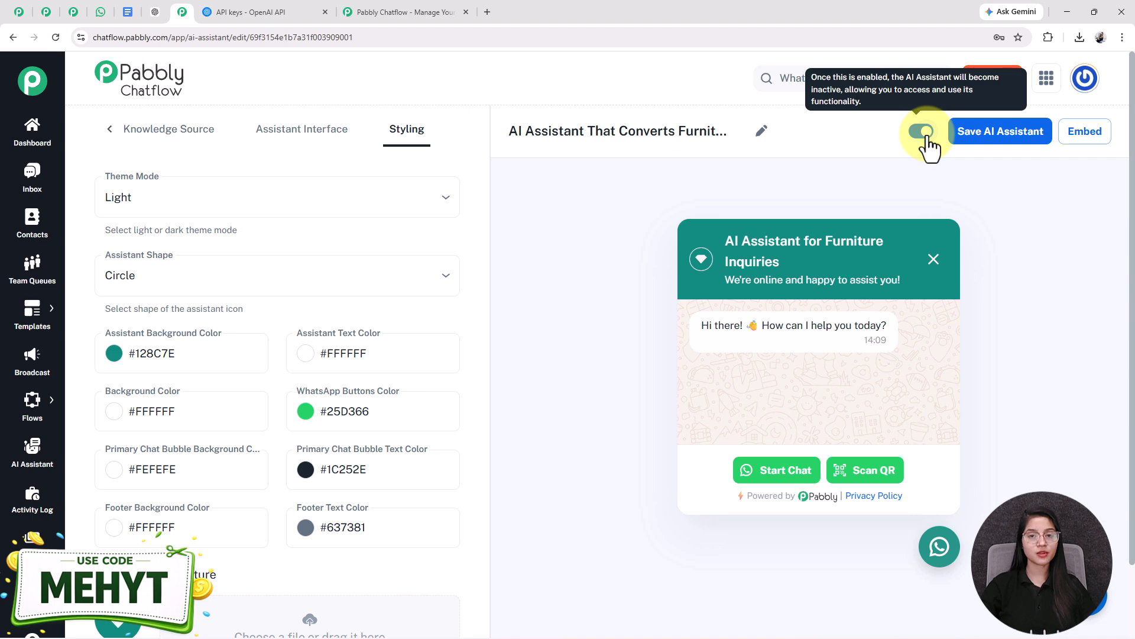
click(970, 145)
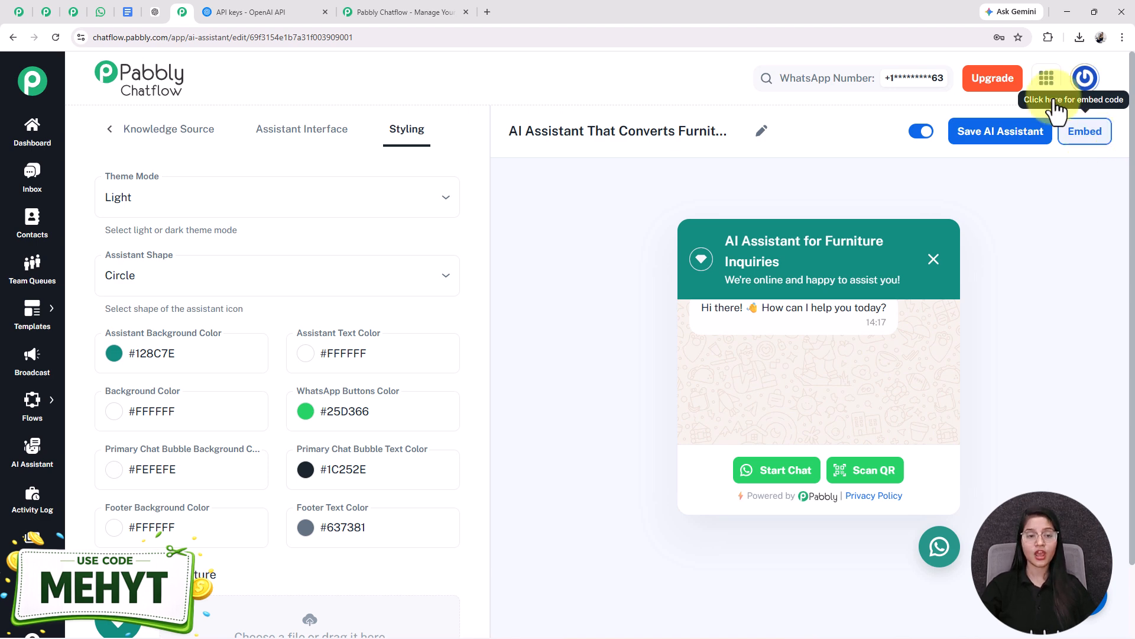
Step: Open Inbox Settings in a new browser tab and find the AI Auto-Reply Settings section
mouse_move(35, 596)
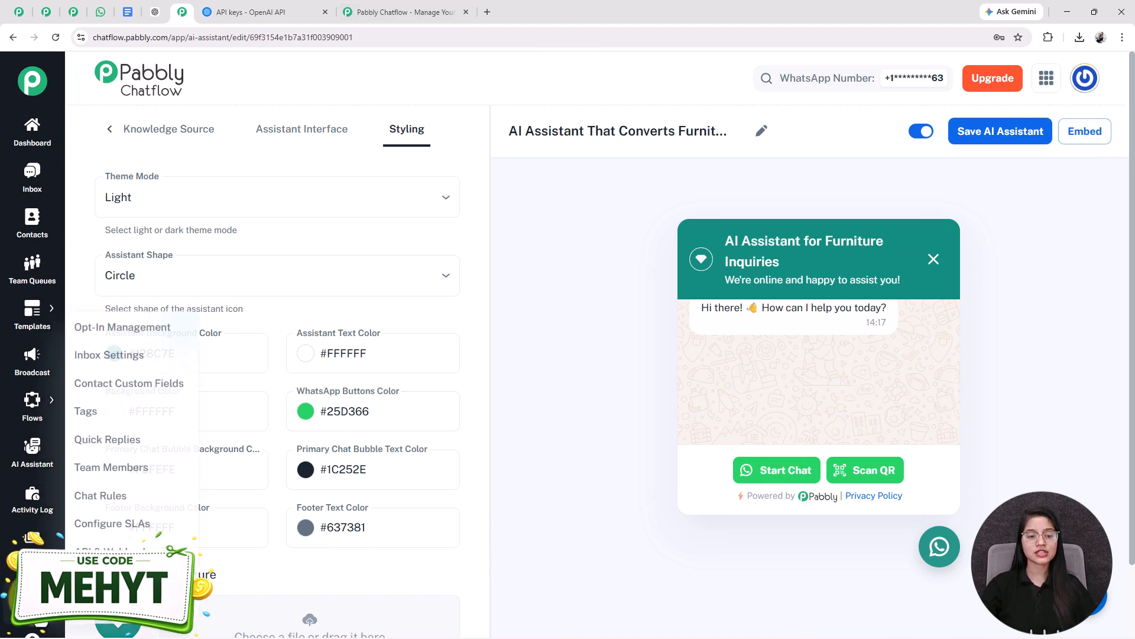
right_click(132, 365)
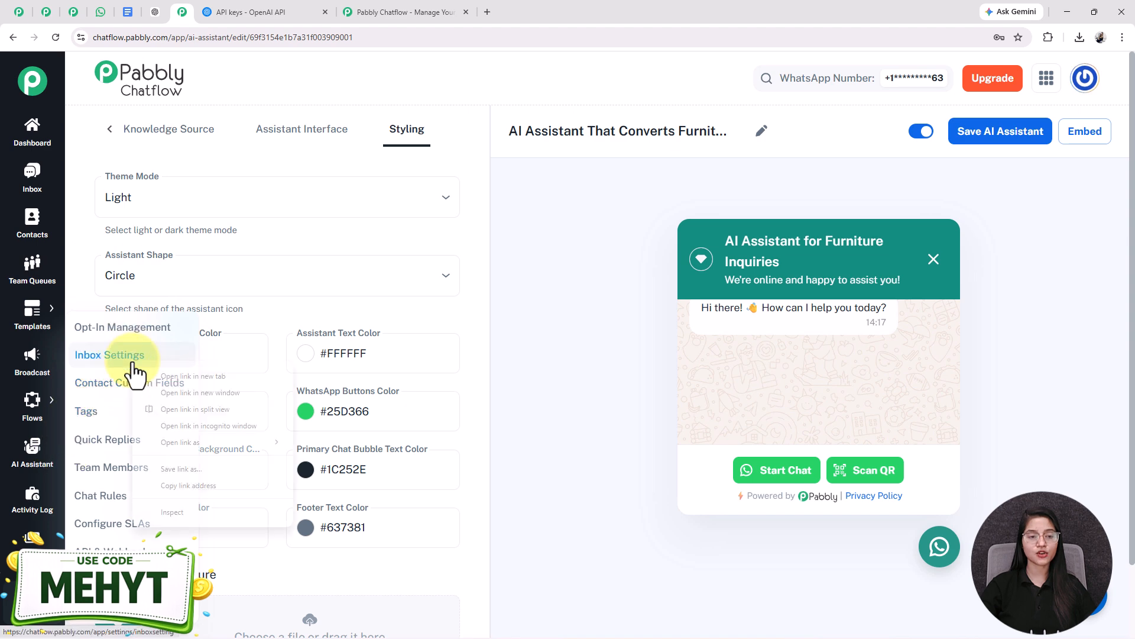
click(183, 376)
click(274, 11)
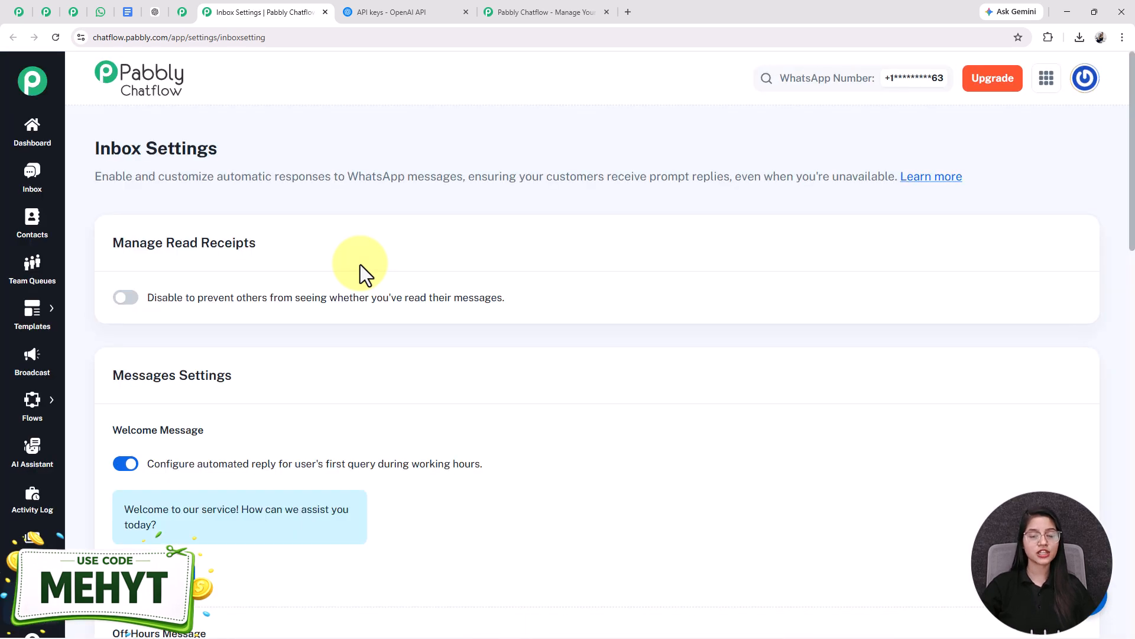
scroll(360, 264, down, 4)
scroll(360, 264, down, 10)
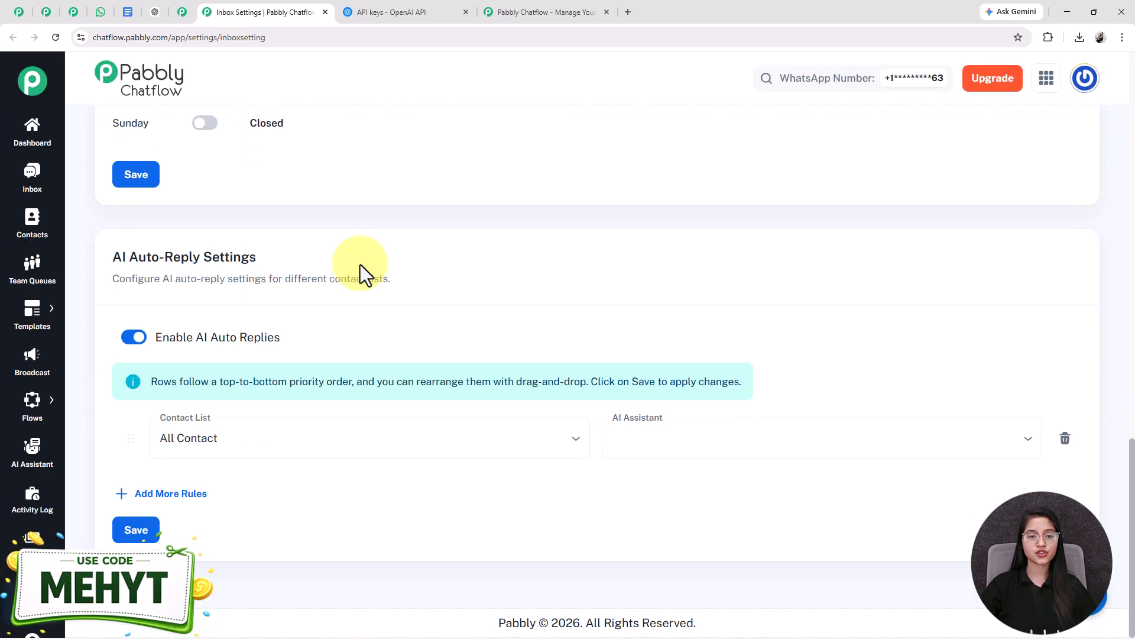
drag(228, 279, 112, 279)
drag(256, 257, 108, 259)
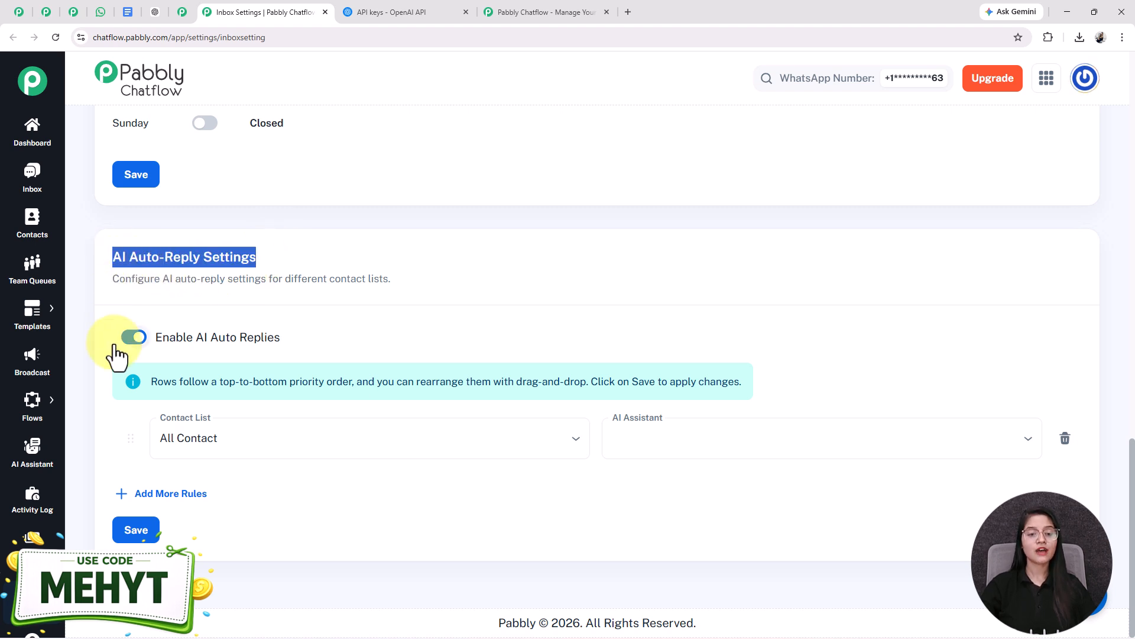
Step: Assign "AI Assistant That Converts Furniture Inquiries Into Store Visits" to the All Contact list and save the auto-reply rule
click(264, 443)
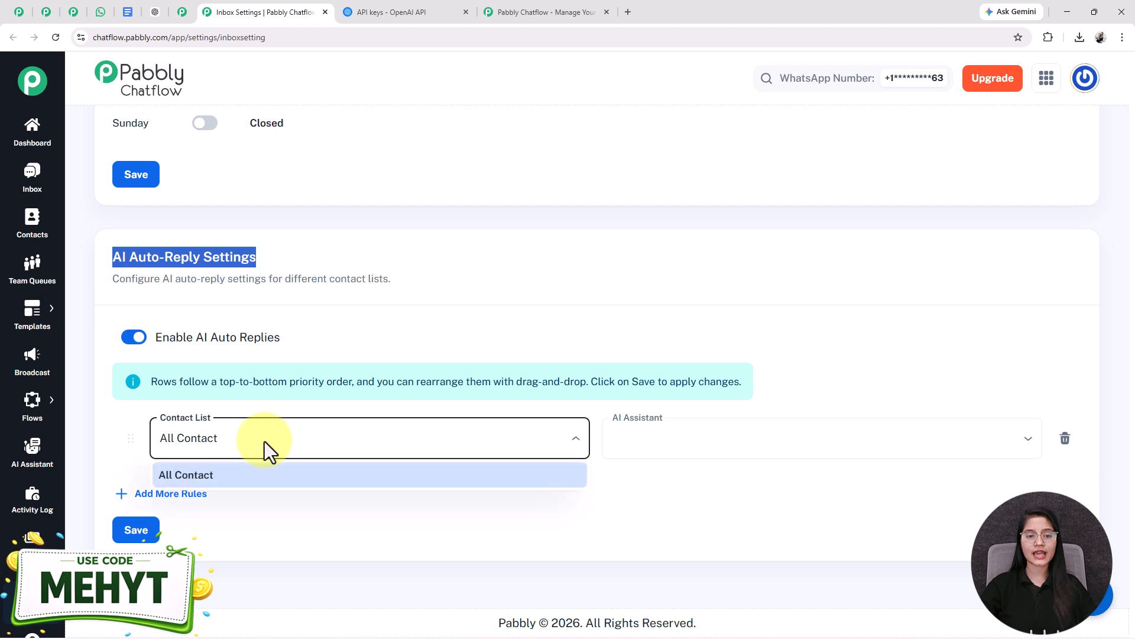
click(266, 474)
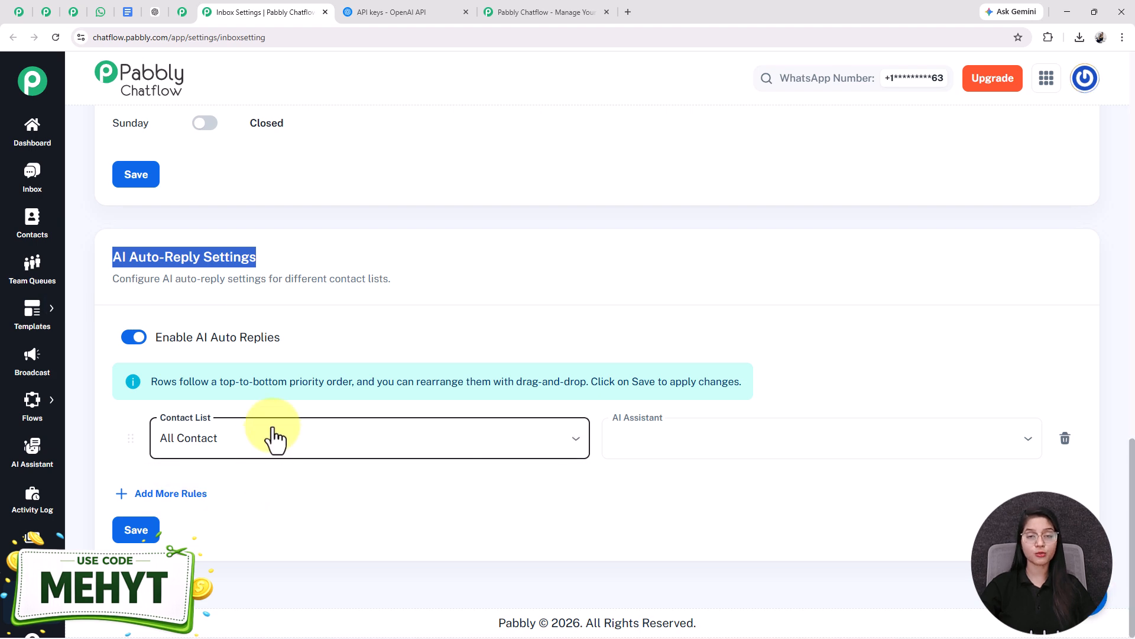
click(684, 434)
click(679, 476)
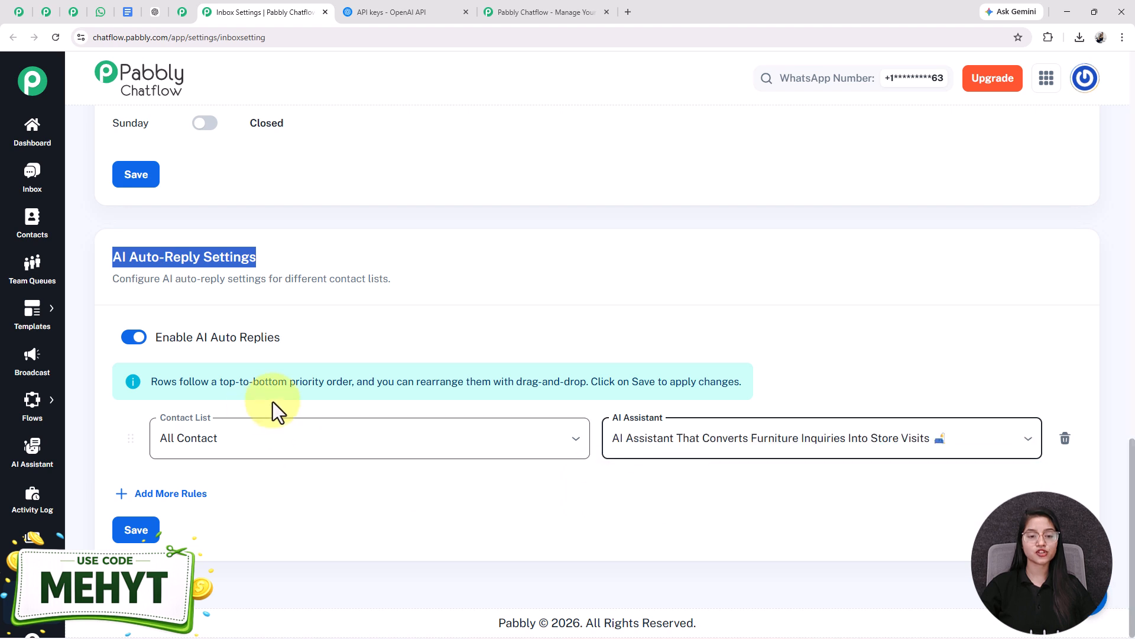
click(147, 530)
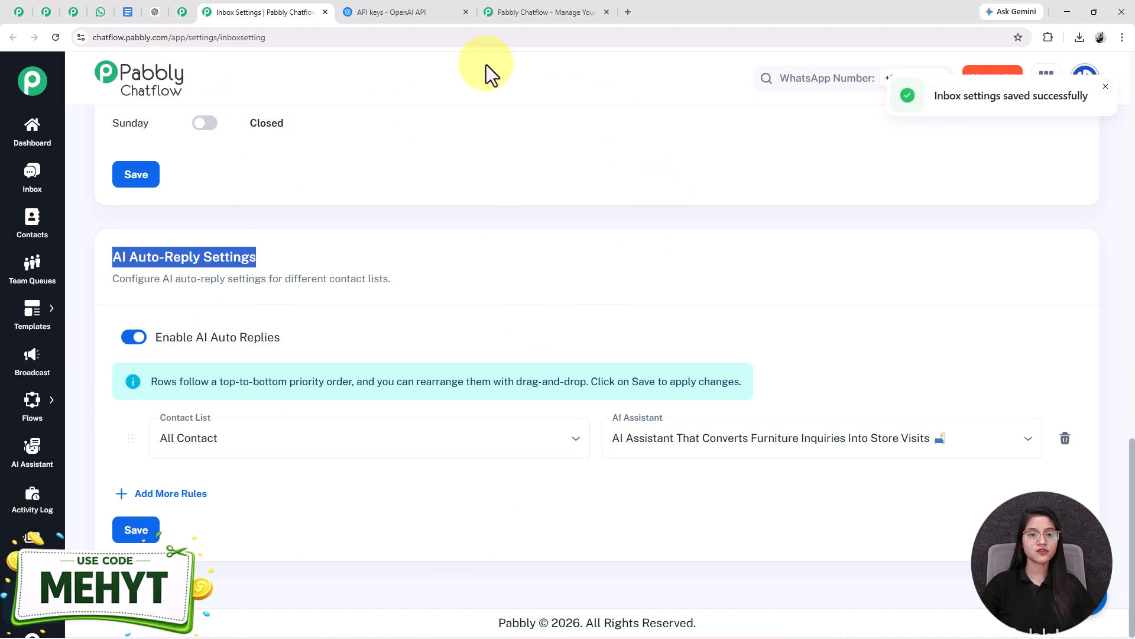
Step: Review the AI Assistant's sofa and showroom visit booking conversation in WhatsApp Web, and switch to the Pabbly Chatflow website
click(180, 11)
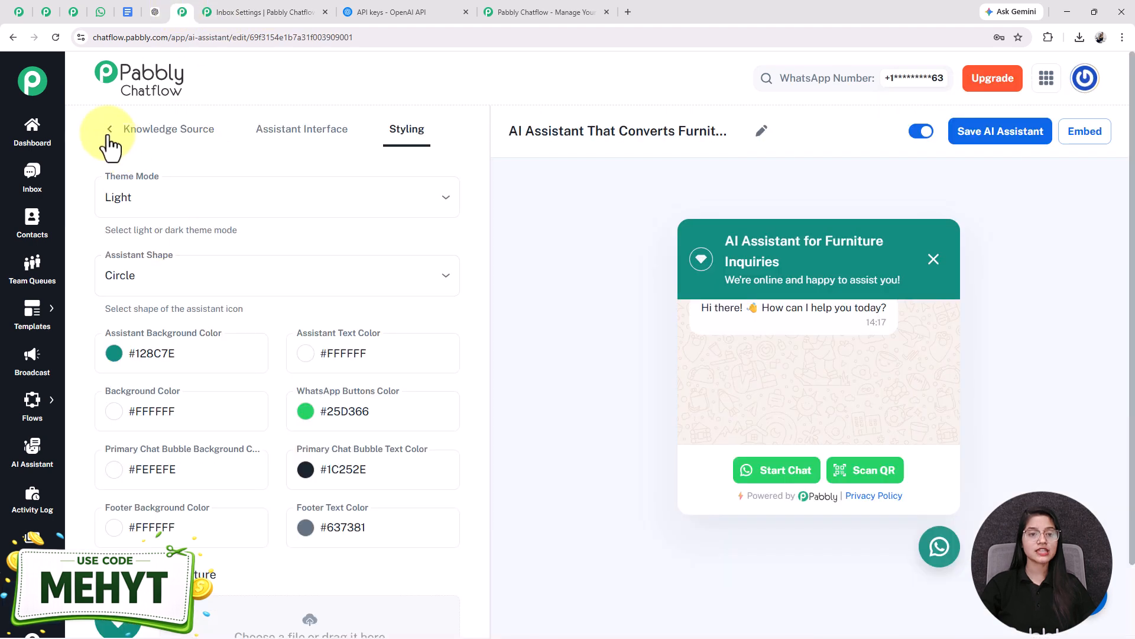
click(139, 124)
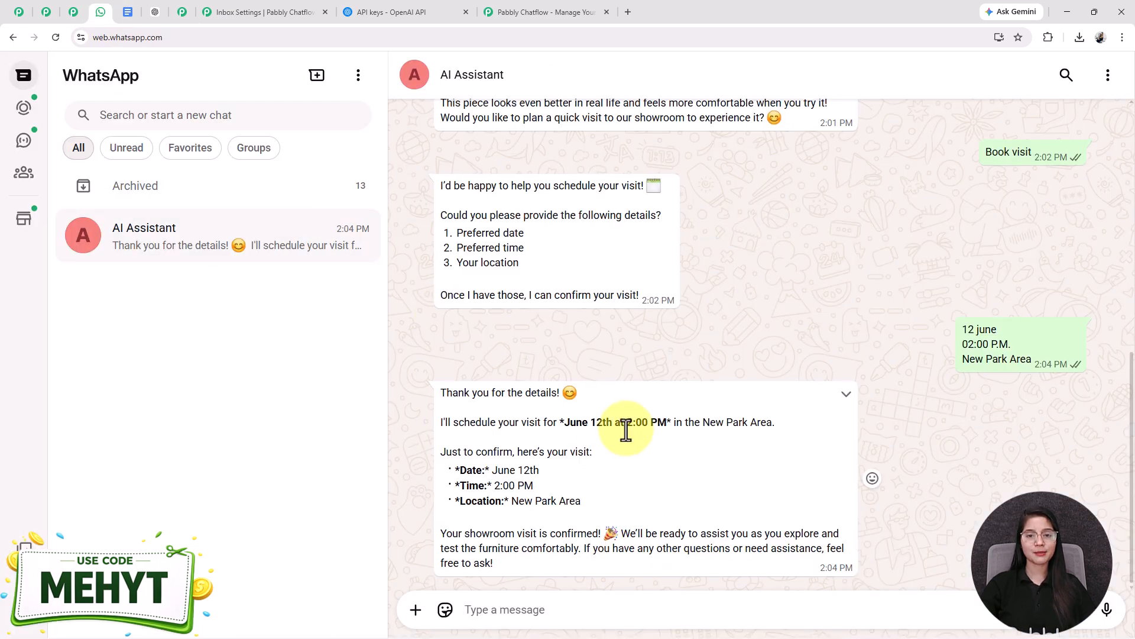
scroll(626, 430, up, 3)
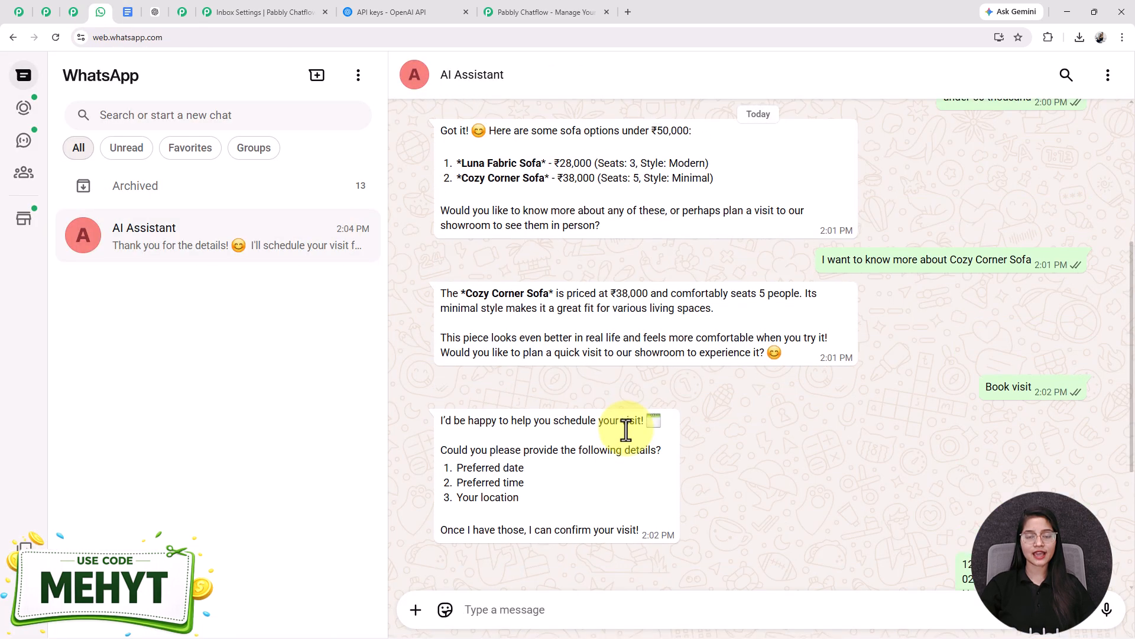
scroll(626, 429, down, 3)
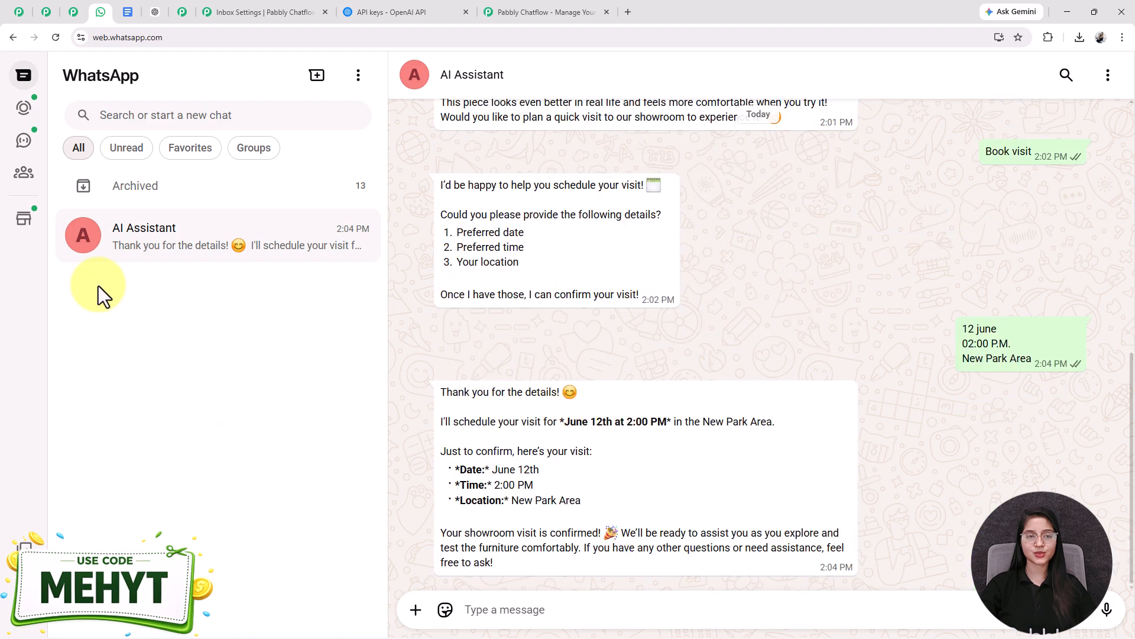
click(18, 11)
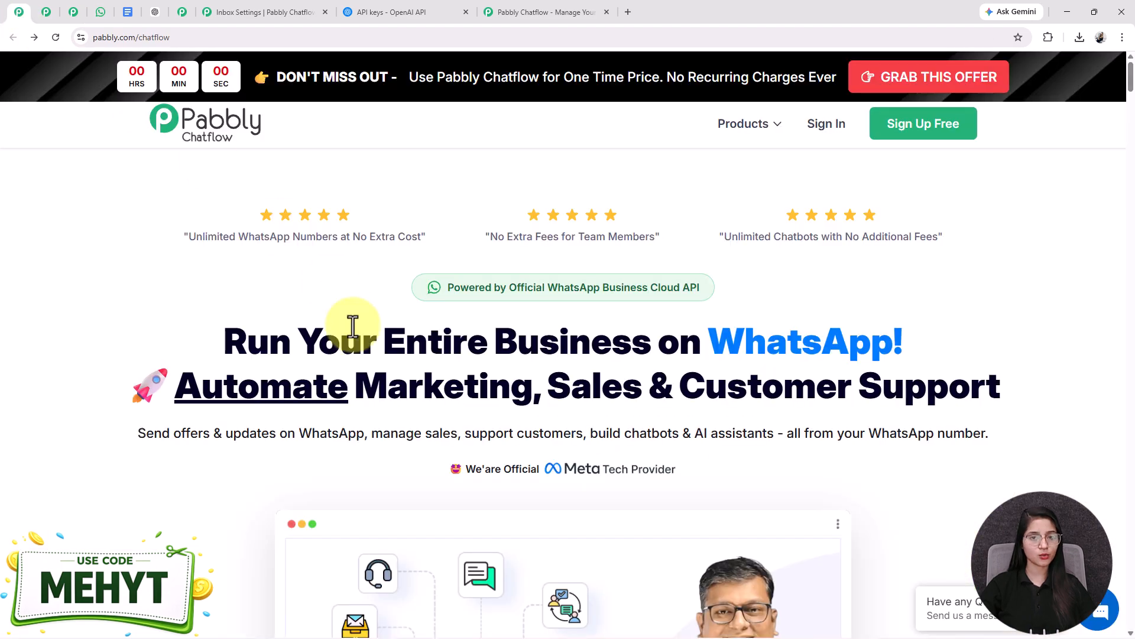